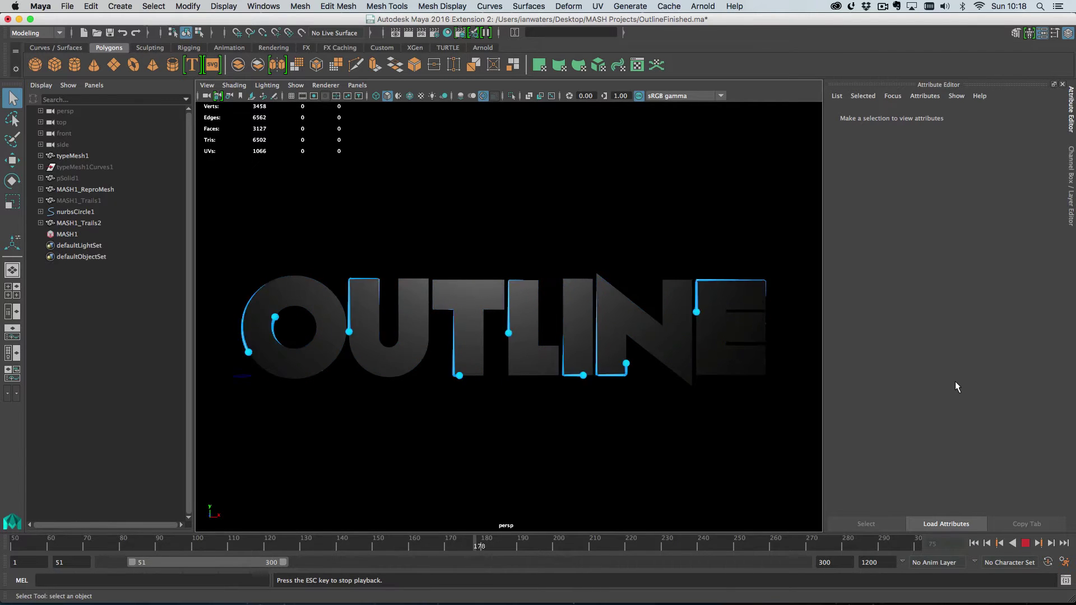
Stop the animation playback and start a new scene, discarding the changes to OutlineFinished.ma
key("Escape")
key("super+n")
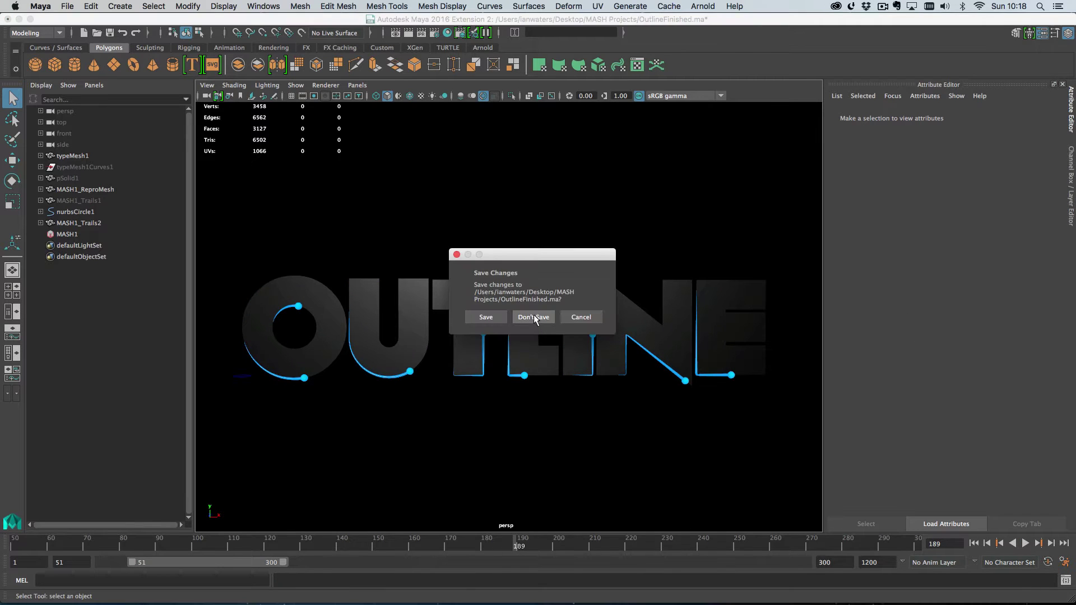
left_click(534, 315)
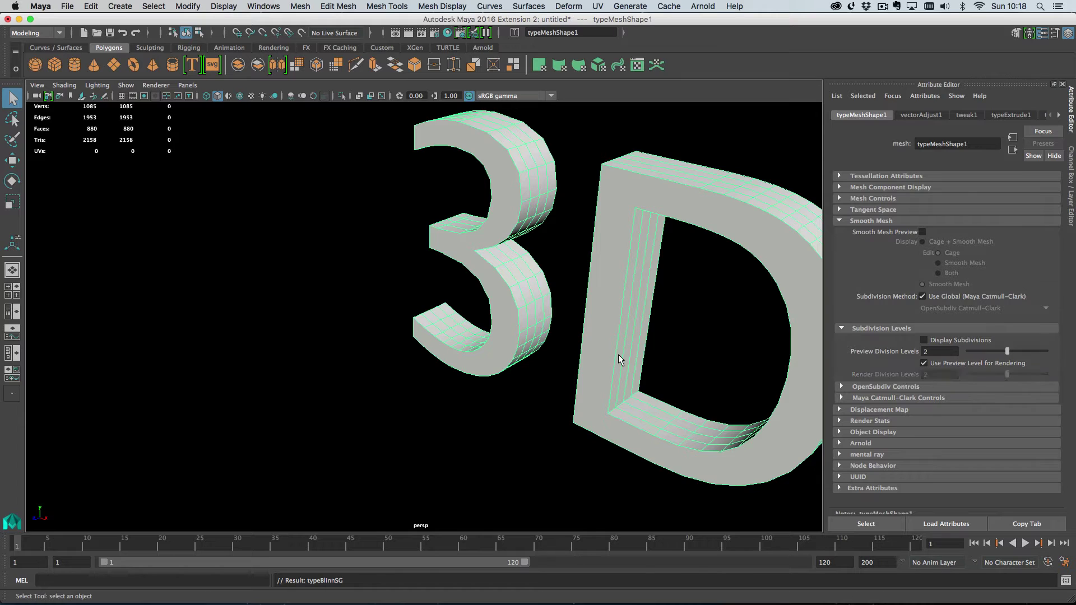
Frame the 3D type object and replace its text with "Outline"
key("f")
left_click_drag(494, 392, 578, 351, "alt")
left_click(1028, 115)
left_click(1031, 116)
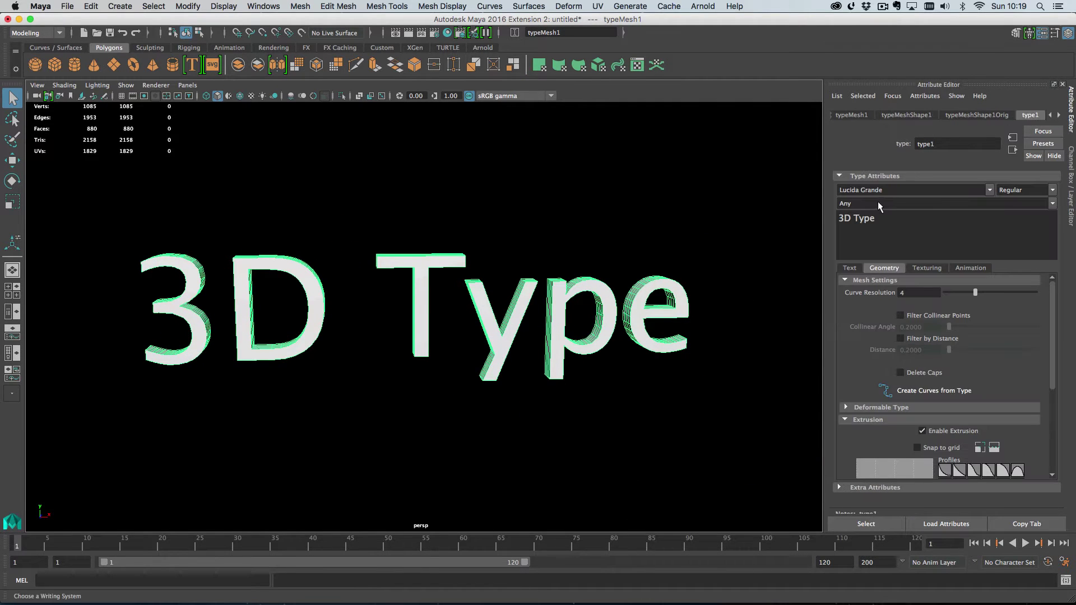
type("O")
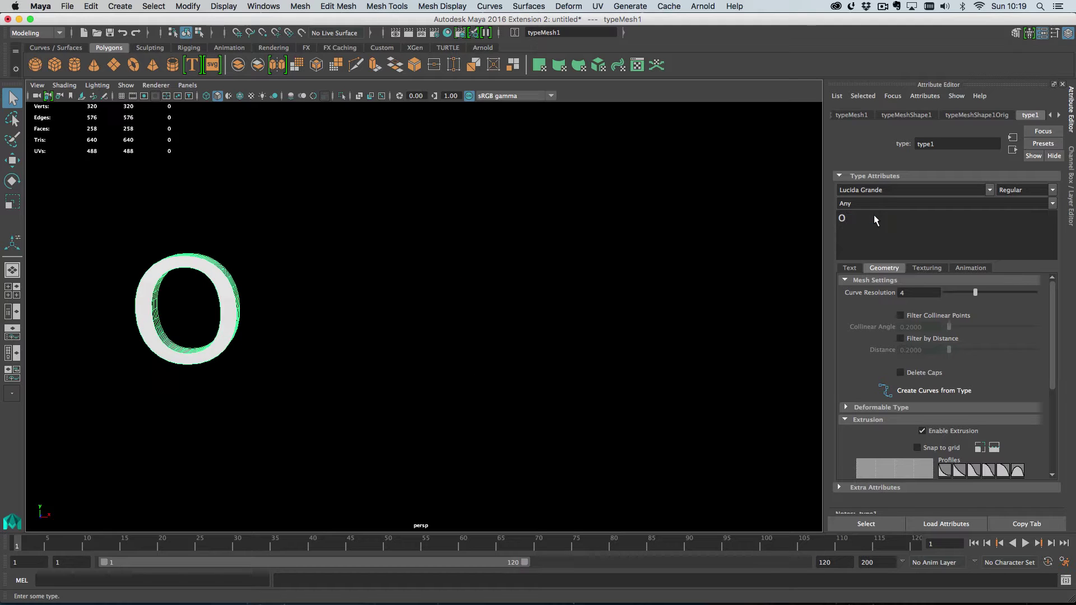
type("utline")
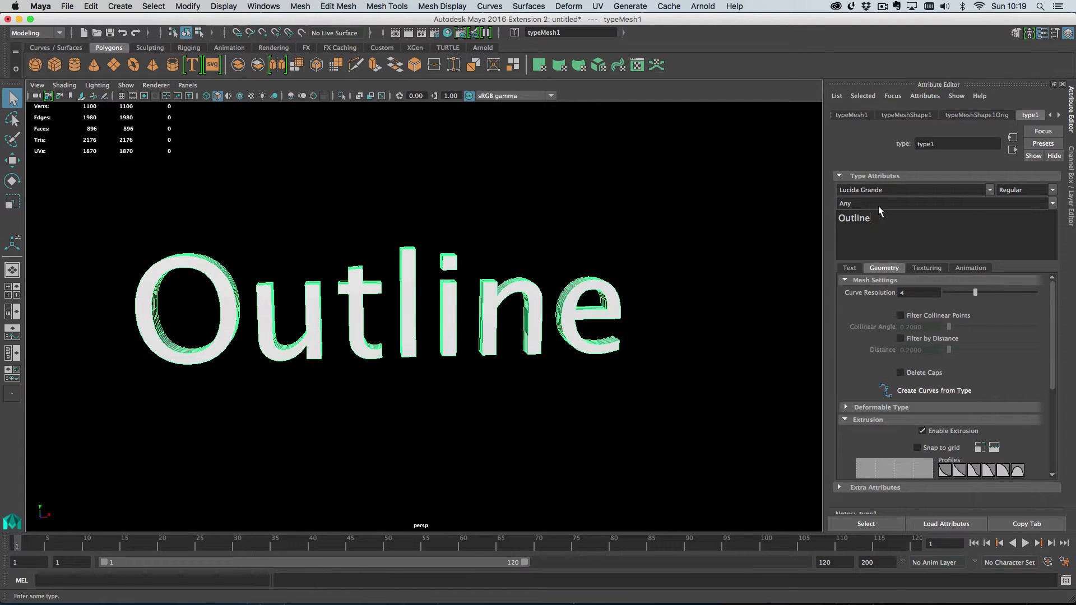
Set the type object's font to KiloGram
left_click(888, 191)
type("KiloGram")
key("Return")
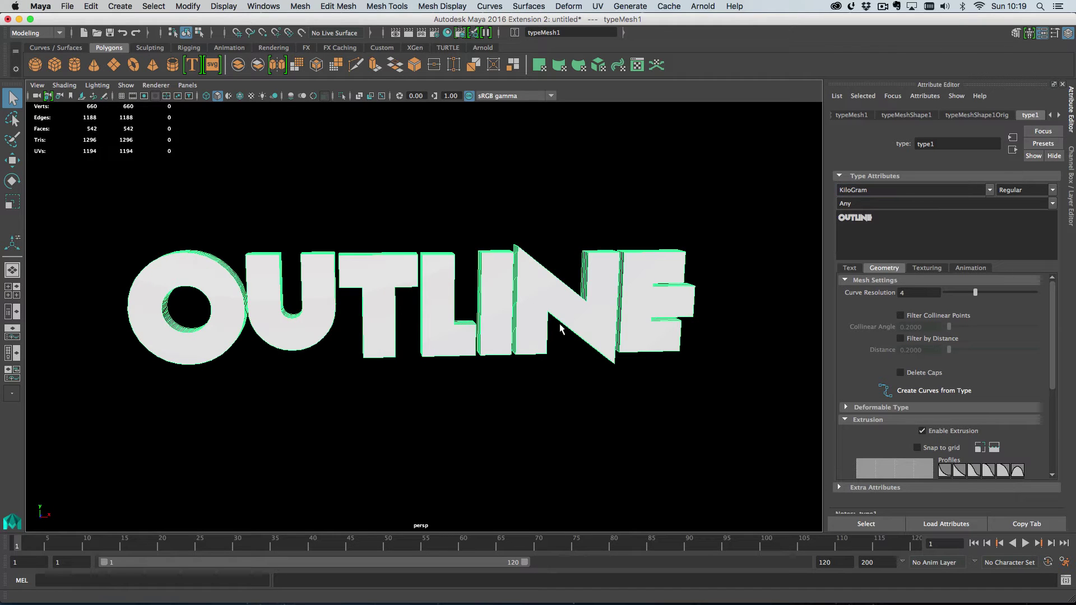
mouse_move(559, 324)
left_mouse_down("alt")
mouse_move(502, 317)
mouse_move(566, 316)
left_mouse_up("alt")
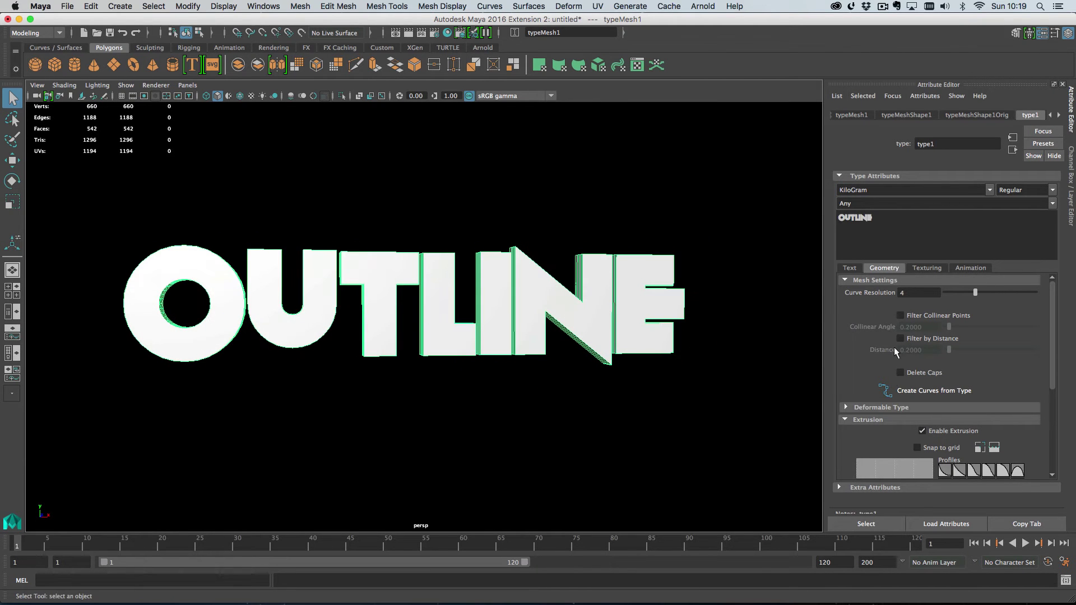
Disable extrusion on the type object so that only flat letter faces are generated
left_click(936, 430)
mouse_move(637, 355)
left_mouse_down("alt")
mouse_move(373, 269)
mouse_move(637, 344)
left_mouse_up("alt")
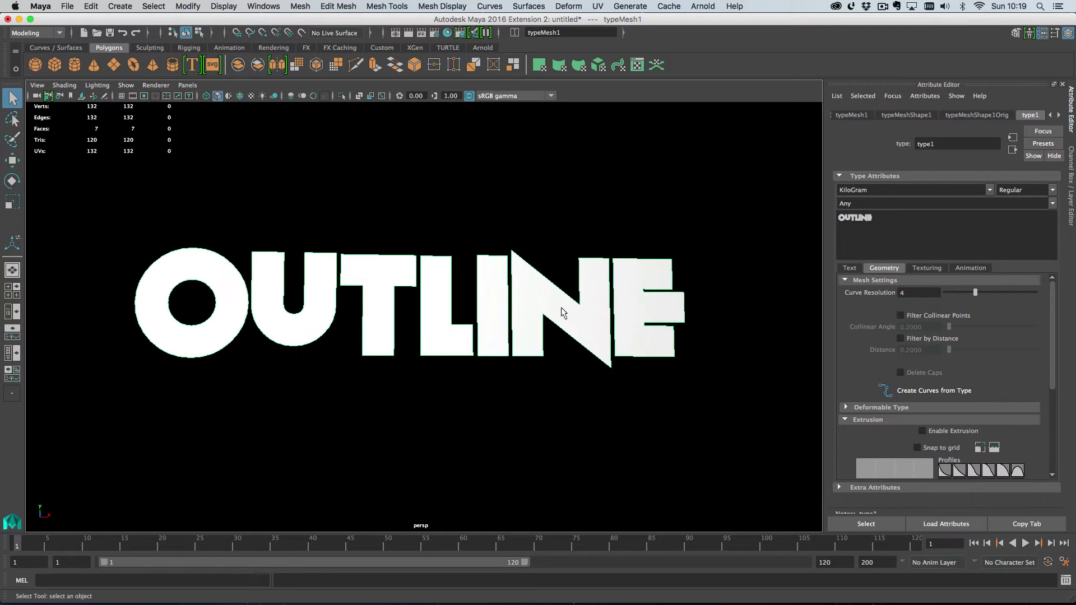
mouse_move(560, 307)
left_mouse_down("alt")
mouse_move(577, 325)
mouse_move(564, 325)
mouse_move(596, 332)
mouse_move(560, 305)
left_mouse_up("alt")
Open the type's typeBlinn material, darken its color to black and adjust its specular shading
right_click_drag(560, 305, 610, 513)
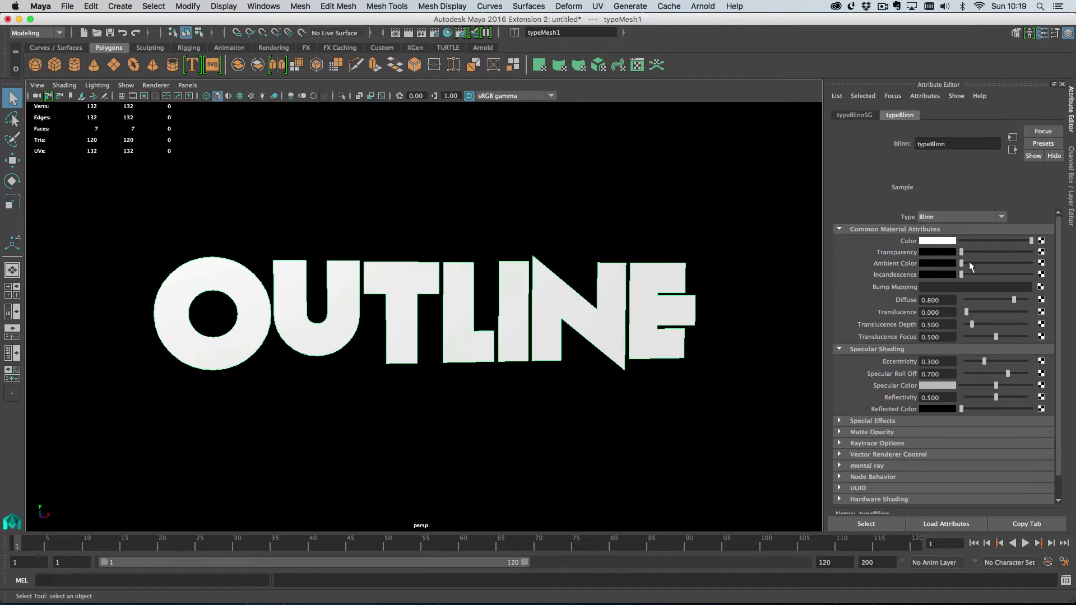
left_click_drag(977, 239, 961, 240)
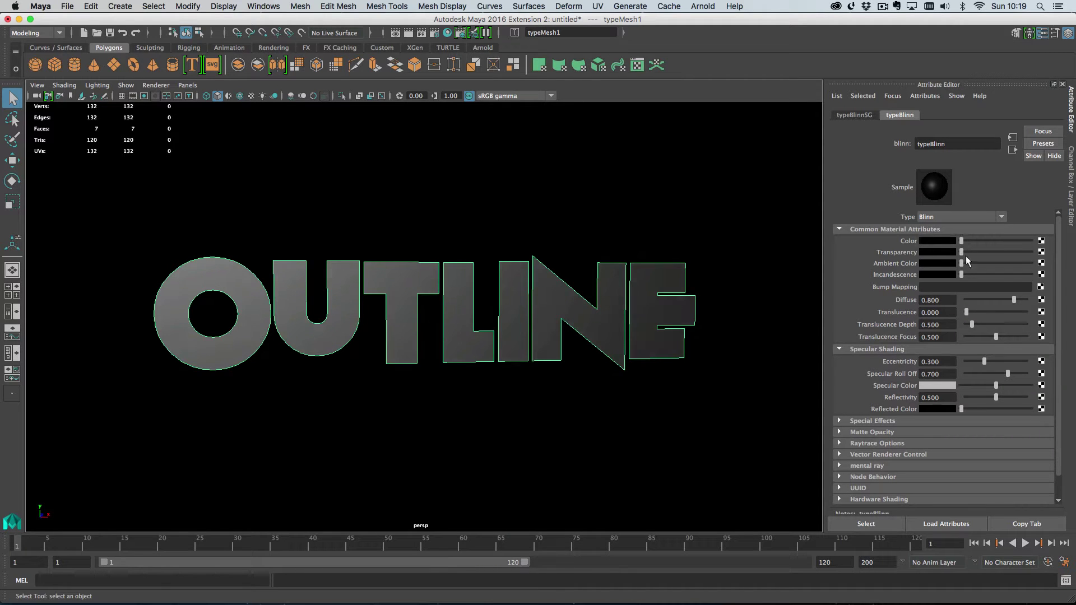
mouse_move(987, 361)
left_mouse_down()
mouse_move(975, 361)
mouse_move(1022, 374)
left_mouse_up()
mouse_move(505, 375)
left_mouse_down("alt")
mouse_move(464, 377)
mouse_move(493, 372)
mouse_move(477, 384)
left_mouse_up("alt")
Return to the type object's geometry settings and create NURBS curves from the type
left_click(1010, 150)
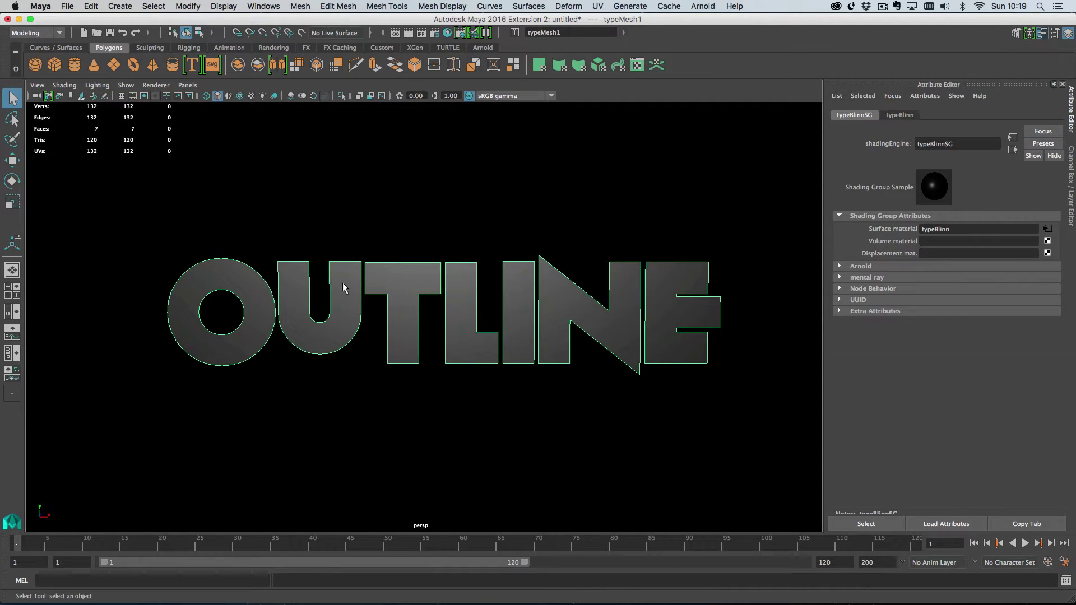
left_click(364, 286)
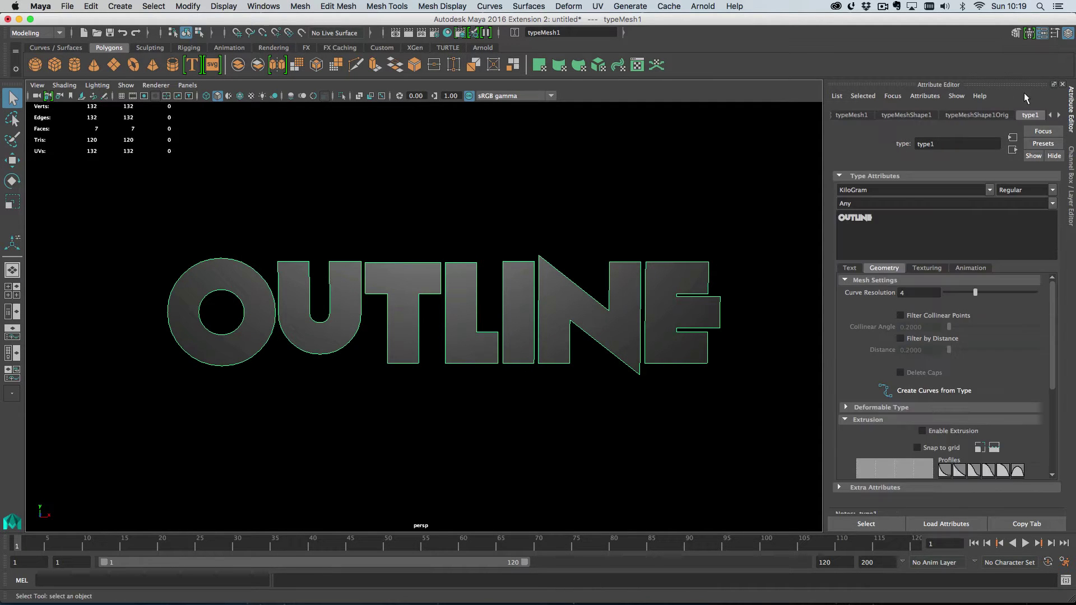
left_click(942, 392)
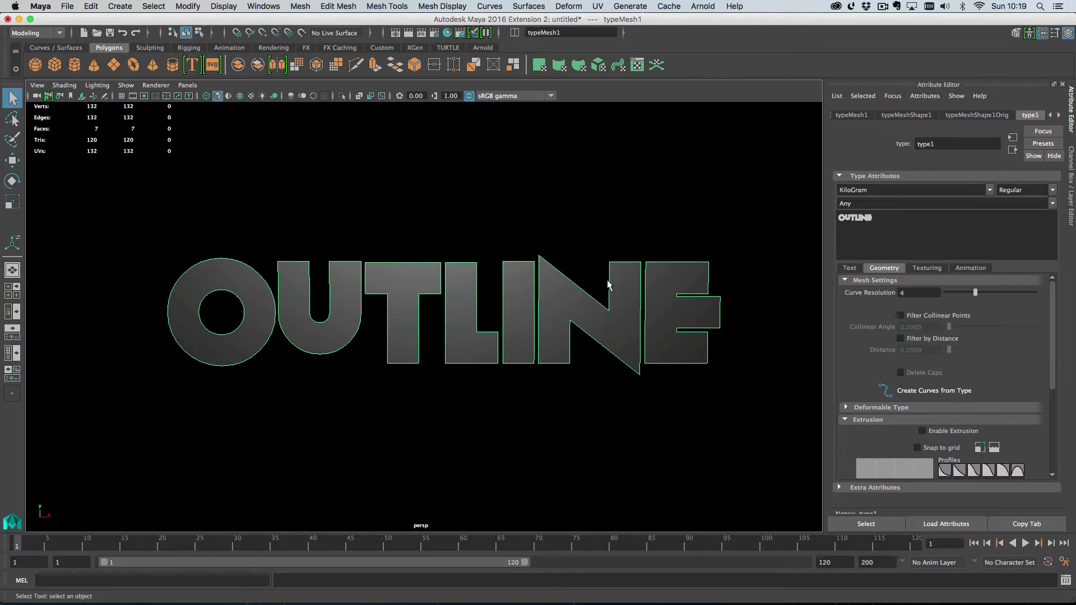
Show the Outliner beside the perspective view, expand typeMesh1Curves1 and isolate polyToCurve1 through polyToCurve8 in the viewport
left_click(16, 312)
left_click(41, 167)
left_click_drag(111, 177, 107, 257)
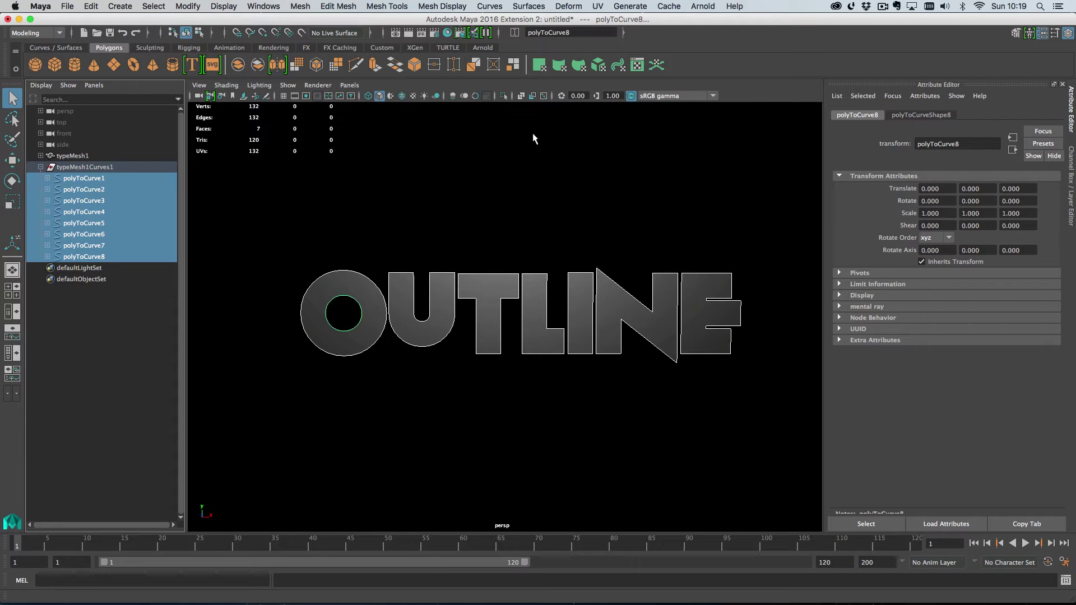
key("ctrl+1")
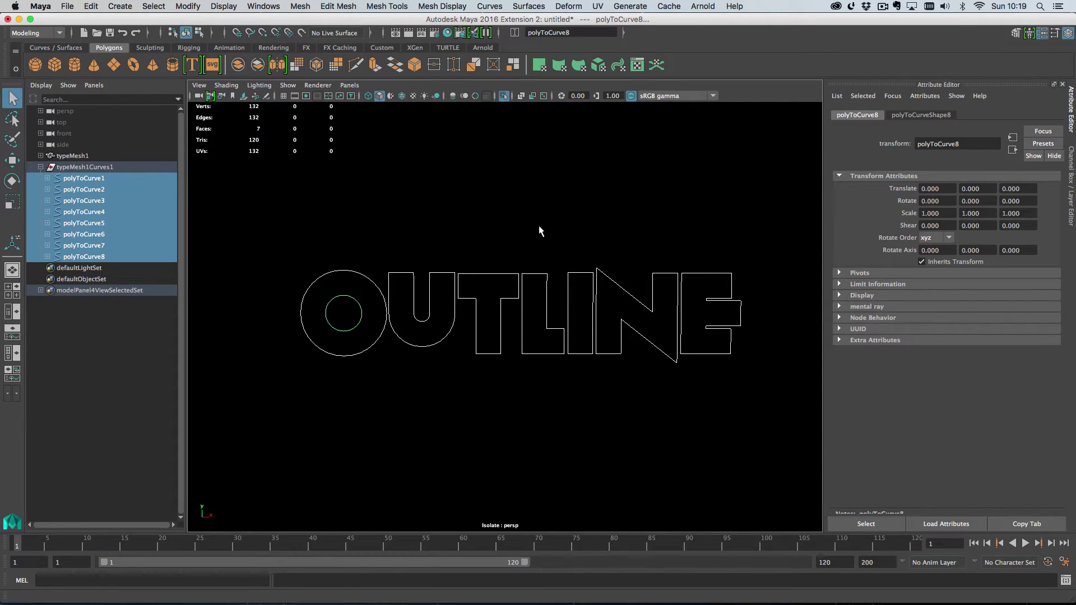
Switch the viewport background to light grey and deselect the letter curves
key("alt+b")
key("alt+b")
left_click(563, 222)
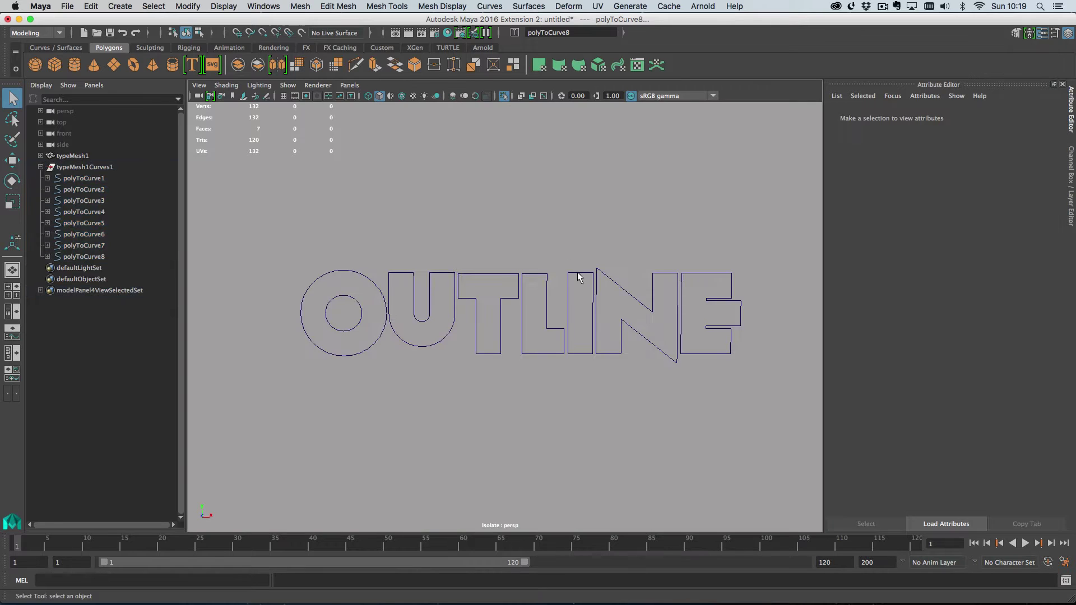
Examine the separate outline curves by selecting them letter by letter in the viewport
left_click_drag(564, 221, 579, 271, "alt")
left_click(533, 241)
left_click(512, 291)
left_click_drag(471, 240, 418, 292)
left_click_drag(359, 264, 353, 293)
left_click_drag(576, 230, 593, 259)
left_click_drag(639, 223, 651, 263)
left_click_drag(612, 235, 620, 269)
left_click(662, 231)
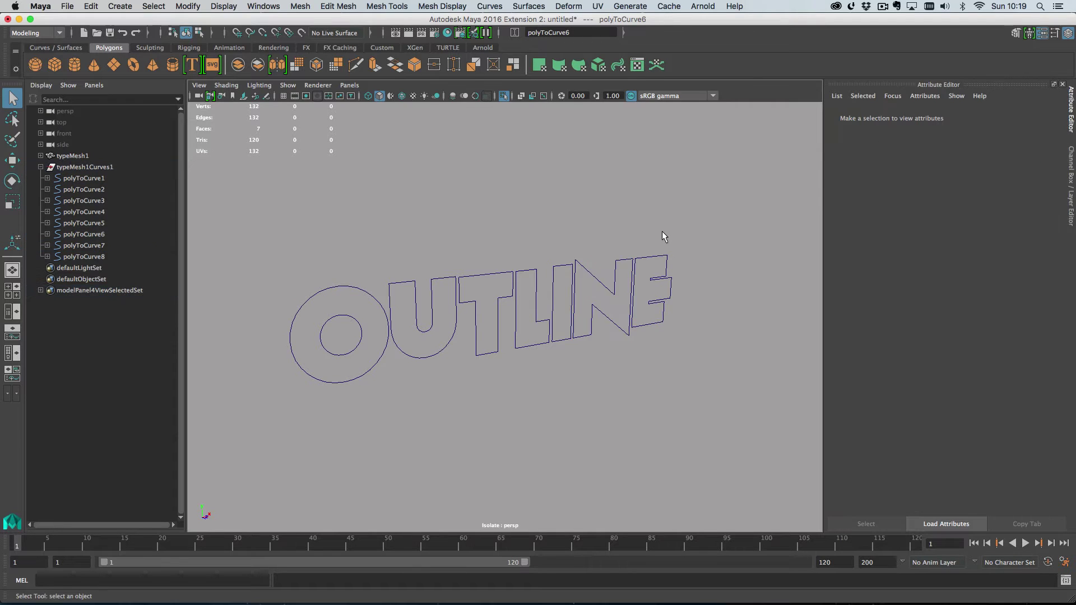
left_click_drag(661, 231, 623, 233, "alt")
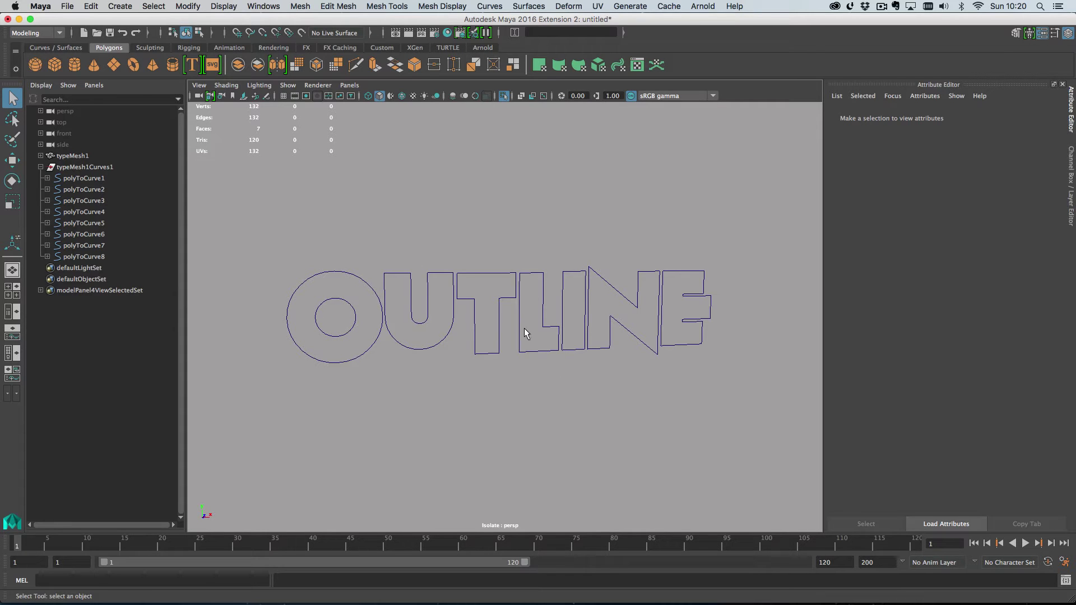
left_click_drag(525, 333, 499, 333, "alt")
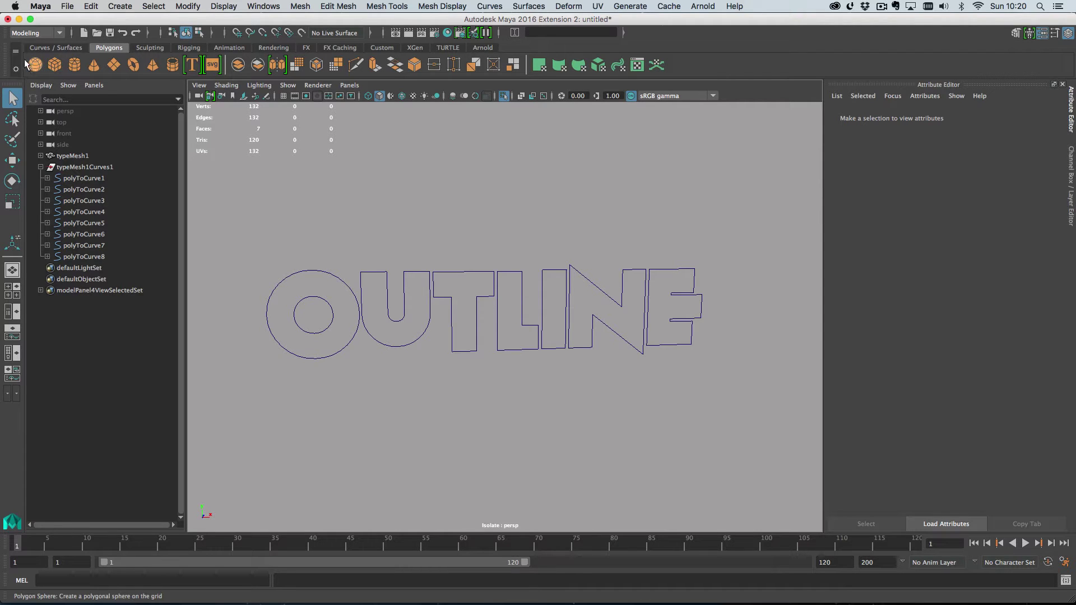
Create a Platonic solid polygon primitive and apply Smooth to it
left_click(130, 5)
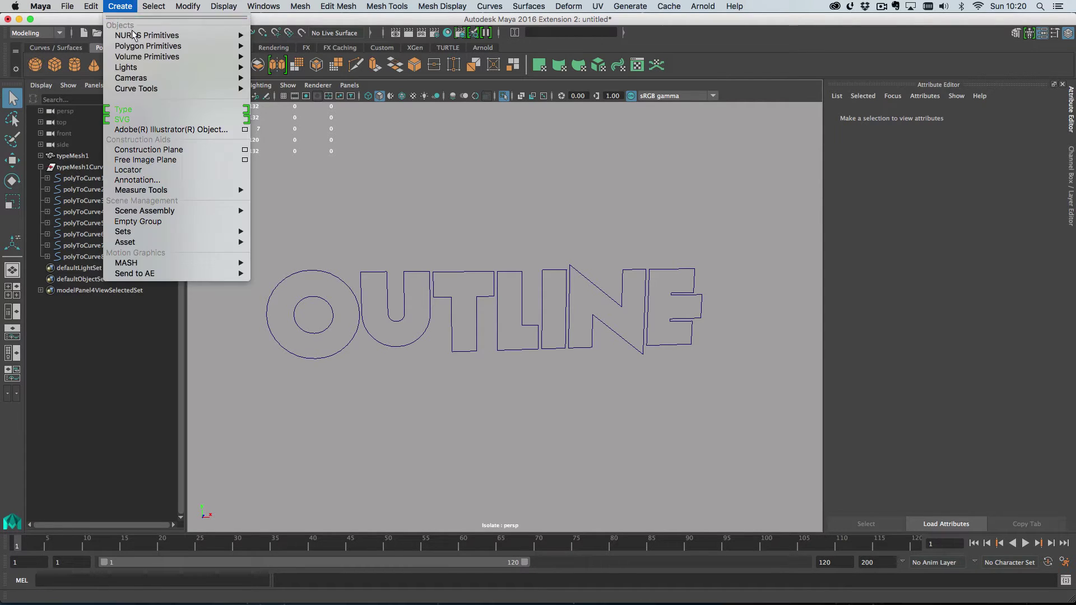
mouse_move(148, 46)
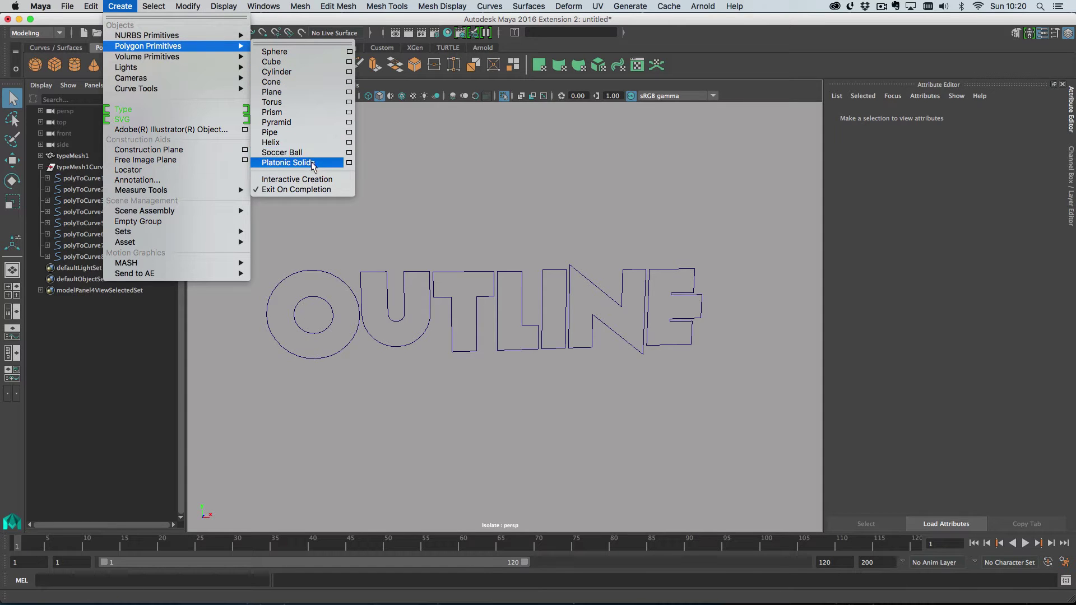
left_click(288, 163)
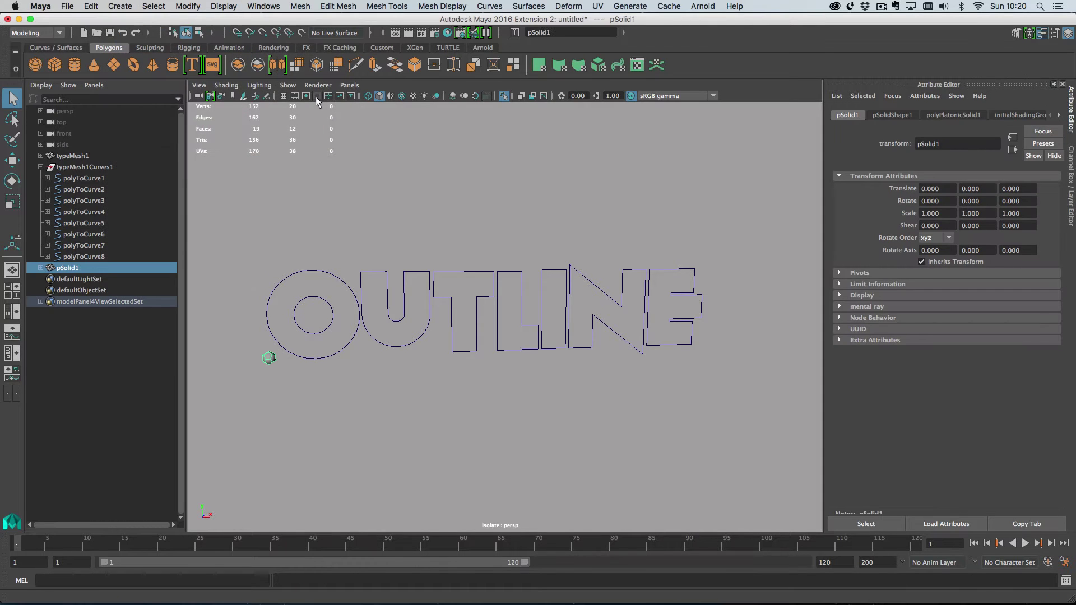
left_click(301, 7)
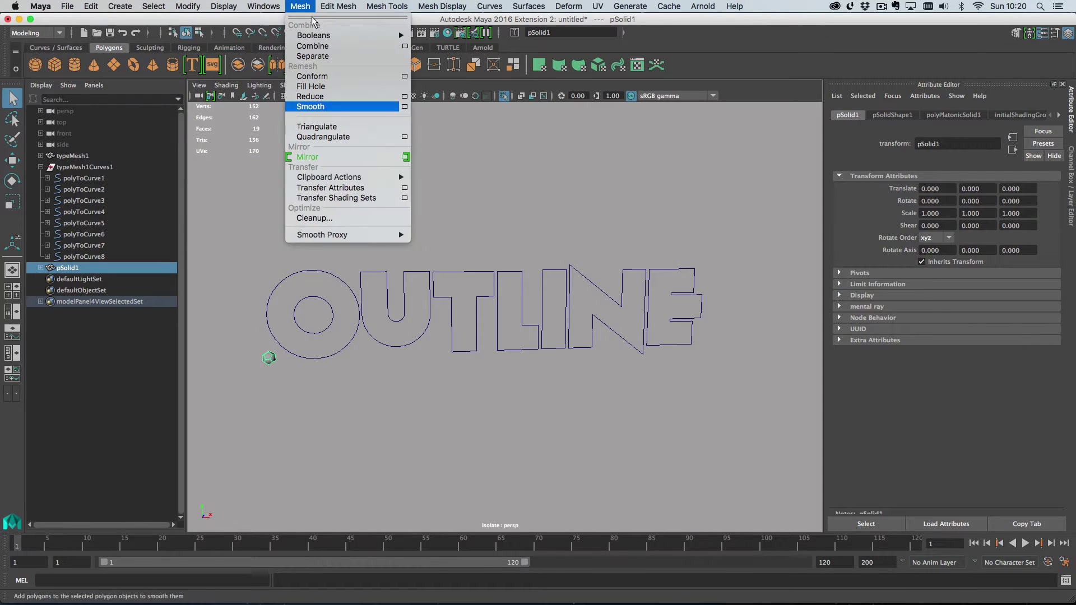
left_click(326, 110)
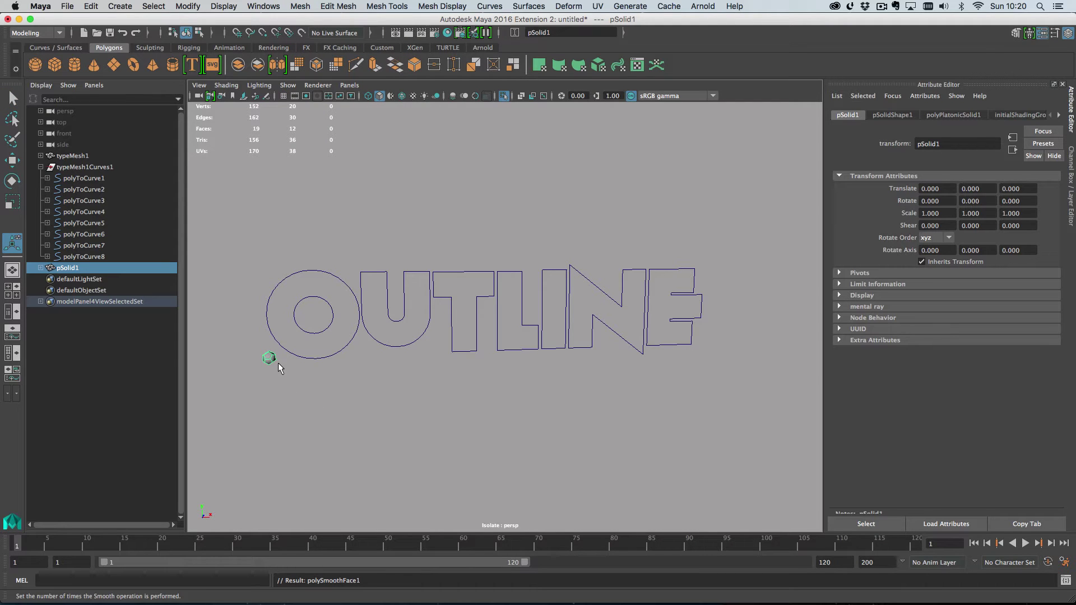
Delete the construction history of the smoothed Platonic solid
left_click(91, 6)
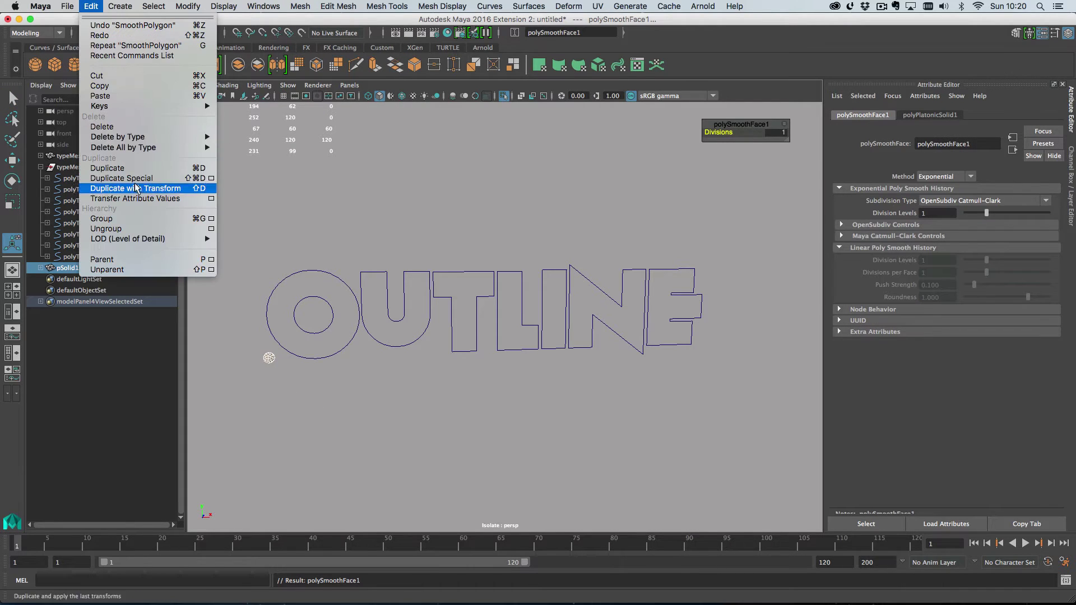
mouse_move(149, 137)
left_click(242, 139)
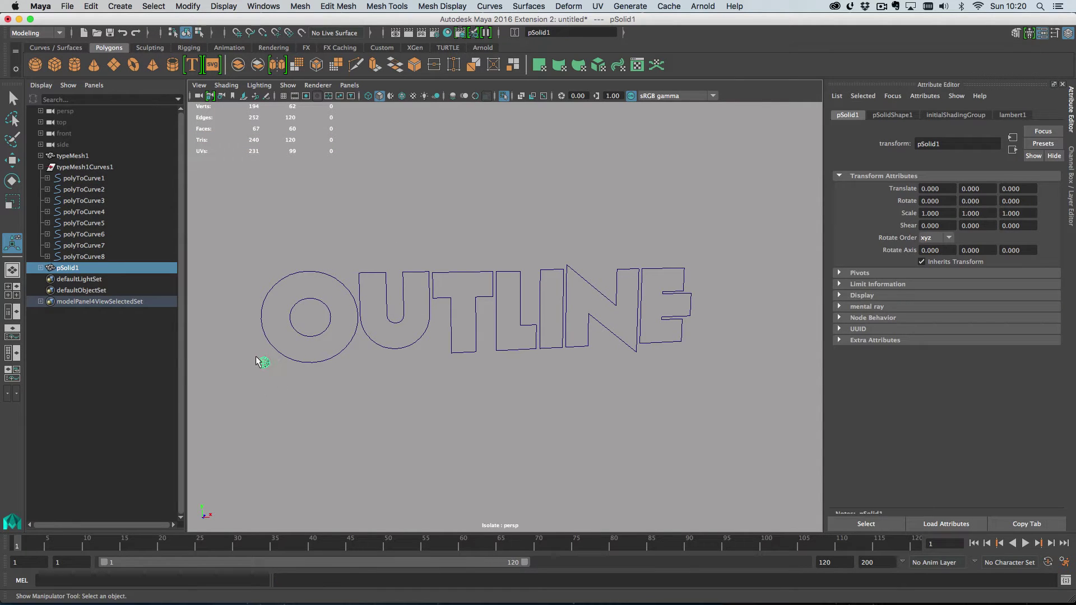
Create a MASH network from the smoothed Platonic solid
left_click(120, 6)
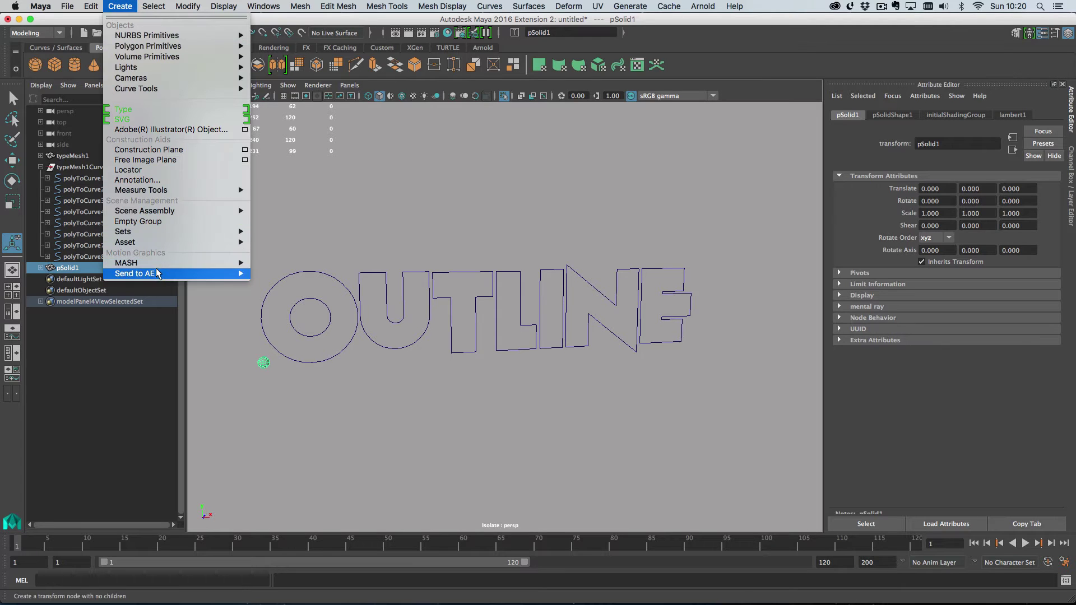
mouse_move(246, 262)
left_click(302, 269)
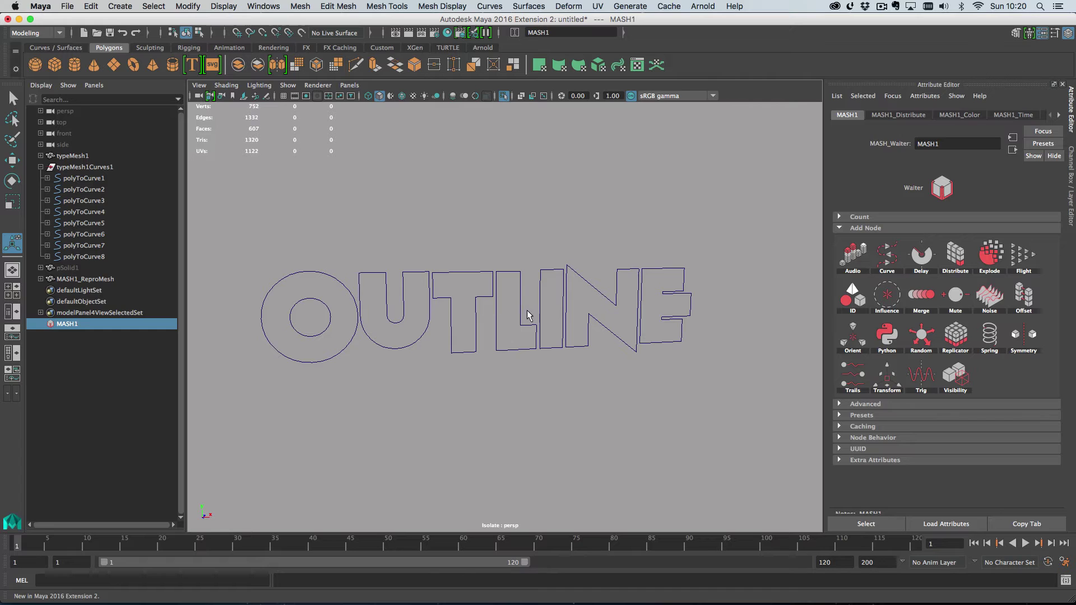
Add a Curve node to MASH1 driven by polyToCurve1 through polyToCurve8, and check the node's curve list
left_click_drag(527, 311, 501, 306, "alt")
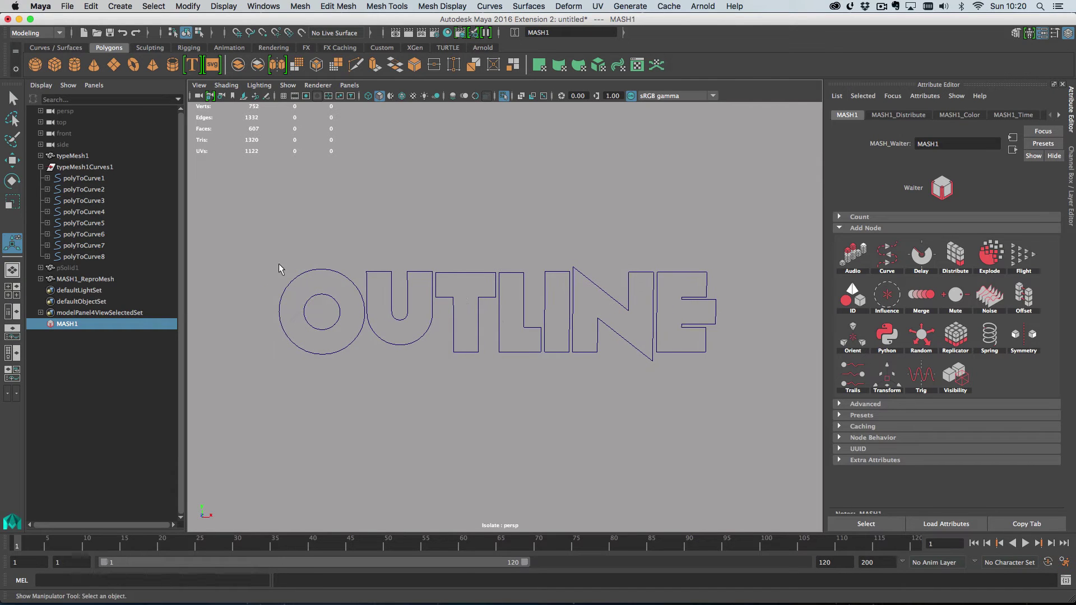
left_click_drag(108, 174, 111, 254)
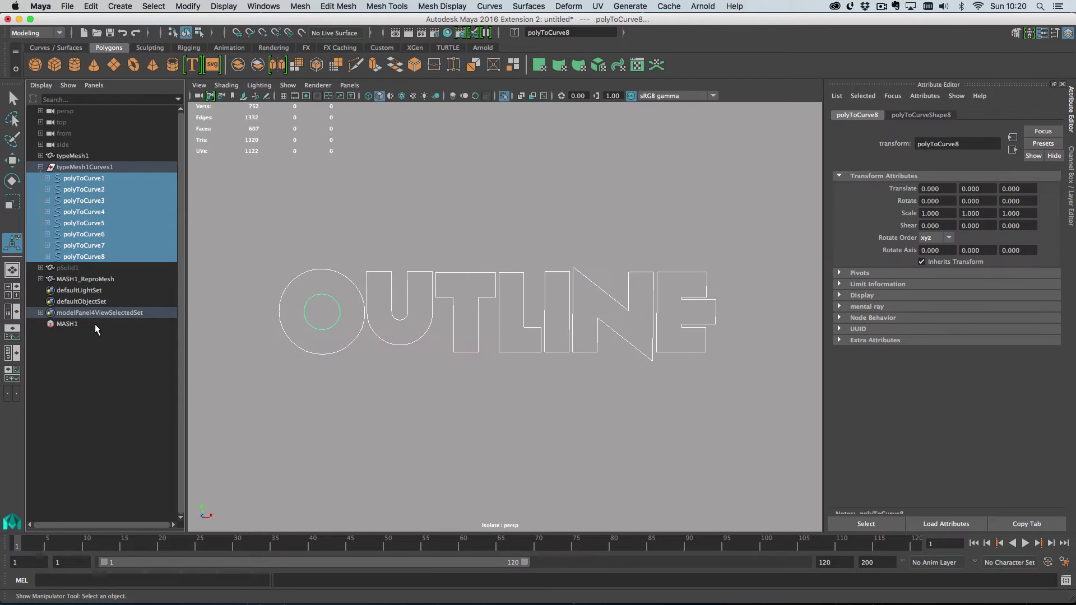
left_click(68, 325, "ctrl")
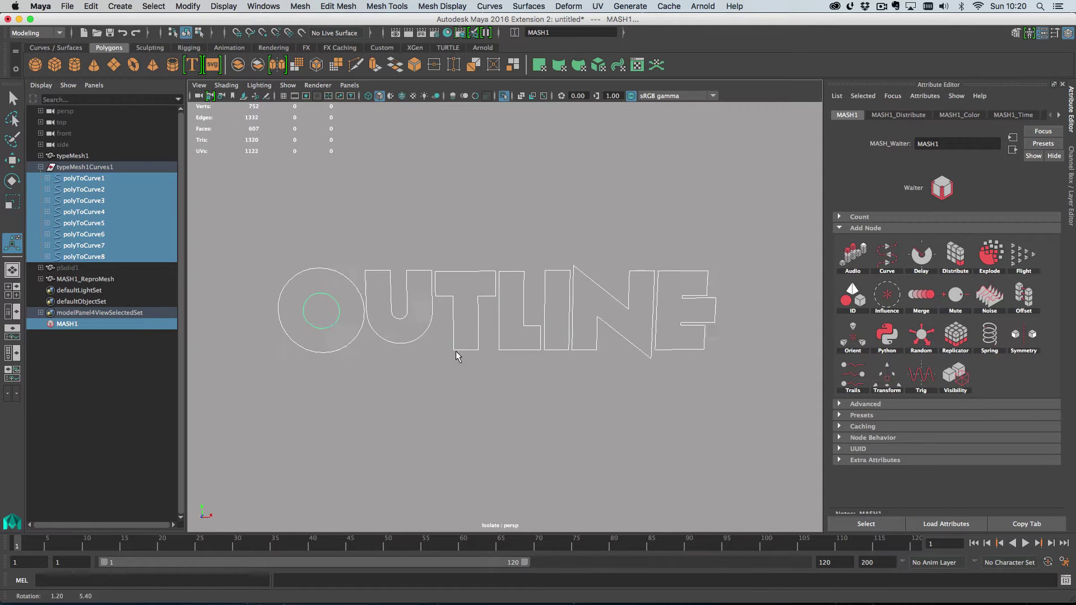
left_click(888, 256)
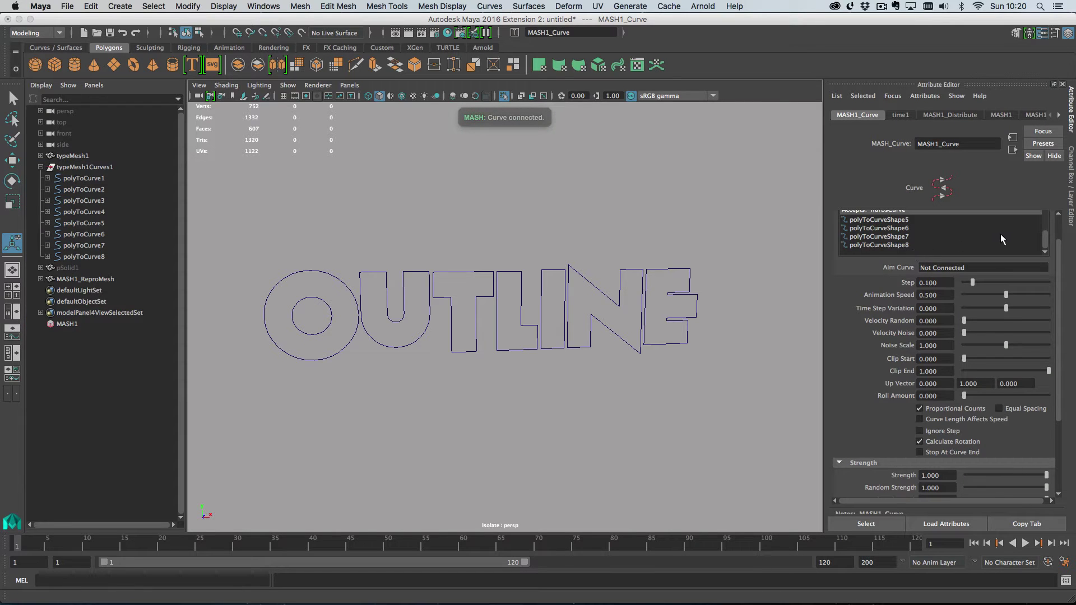
scroll(1001, 239, "up", 5)
scroll(980, 276, "down", 5)
scroll(975, 263, "up", 5)
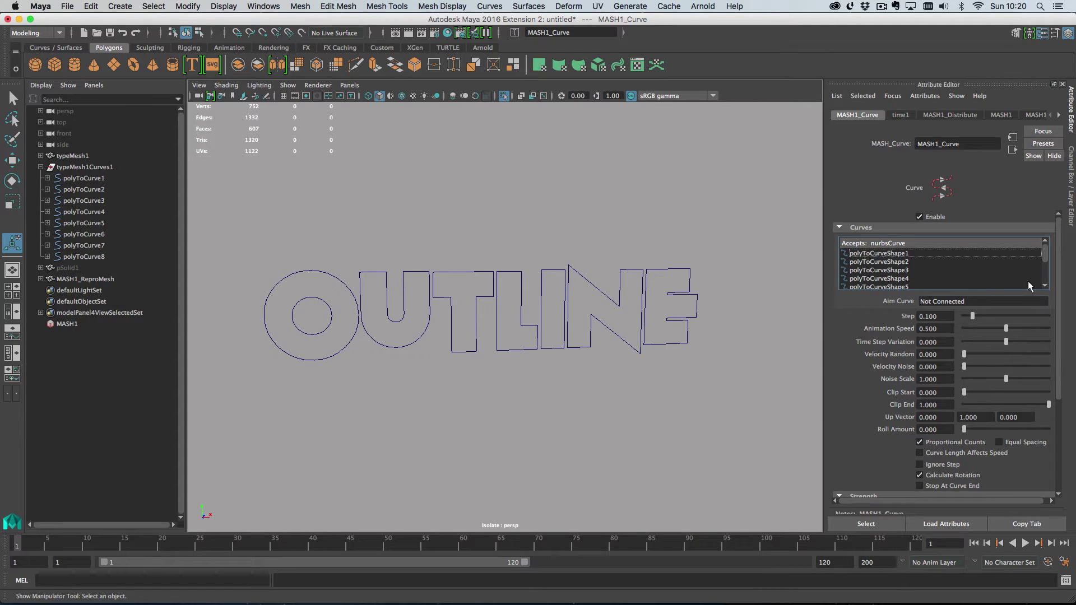
mouse_move(1047, 255)
left_mouse_down()
mouse_move(1047, 278)
mouse_move(1045, 254)
left_mouse_up()
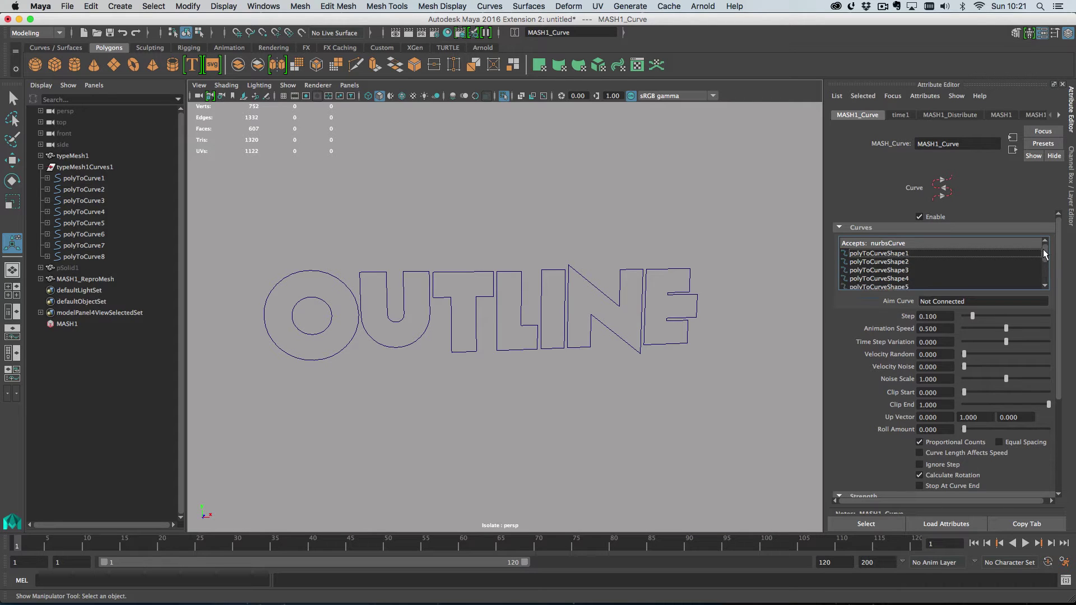
Turn off the isolated view to show the text mesh together with the MASH spheres and the outline curves
left_click_drag(471, 249, 426, 262, "alt")
left_click(130, 279)
left_click(1039, 115)
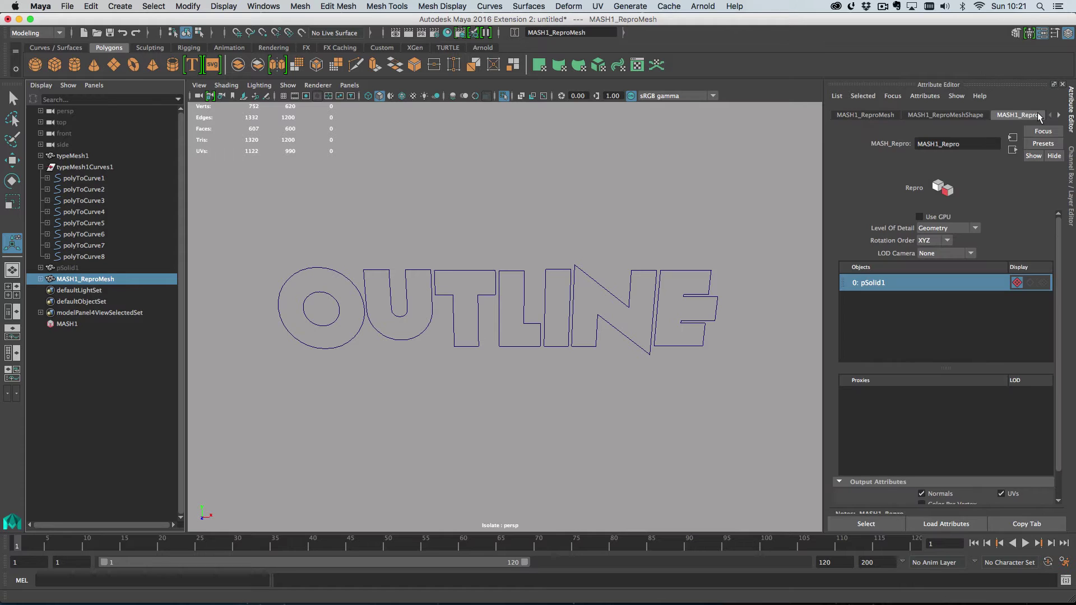
mouse_move(463, 387)
left_mouse_down("alt")
mouse_move(527, 388)
mouse_move(454, 387)
left_mouse_up("alt")
right_click_drag(455, 387, 521, 385, "alt")
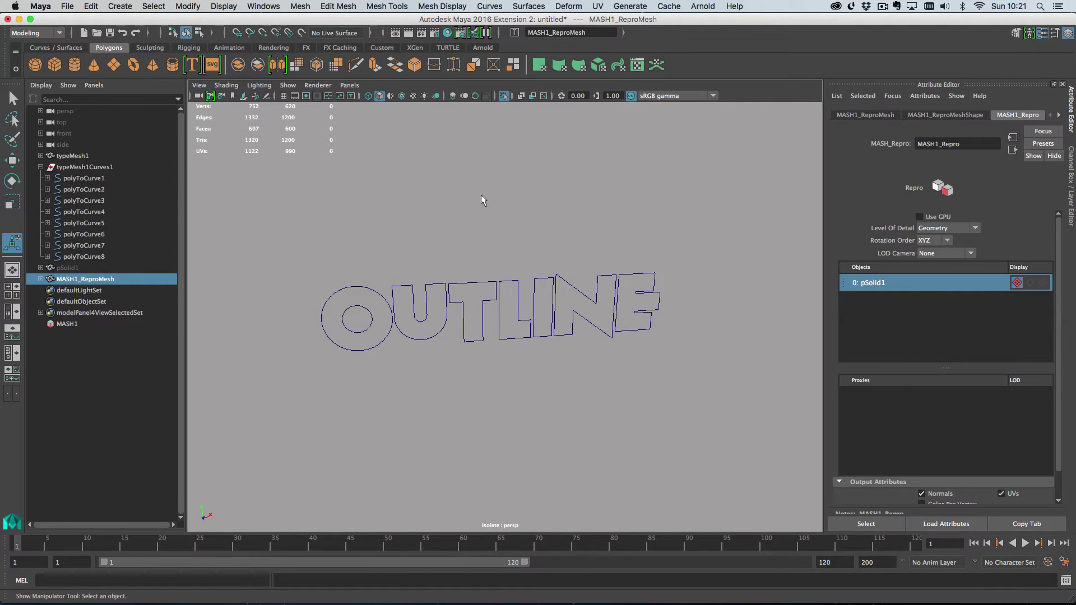
key("ctrl+1")
left_click_drag(632, 311, 638, 298, "alt")
middle_click_drag(675, 306, 384, 276, "alt")
Set the linear Distance X of the MASH1_Distribute node to 0
left_click(83, 313)
left_click(900, 116)
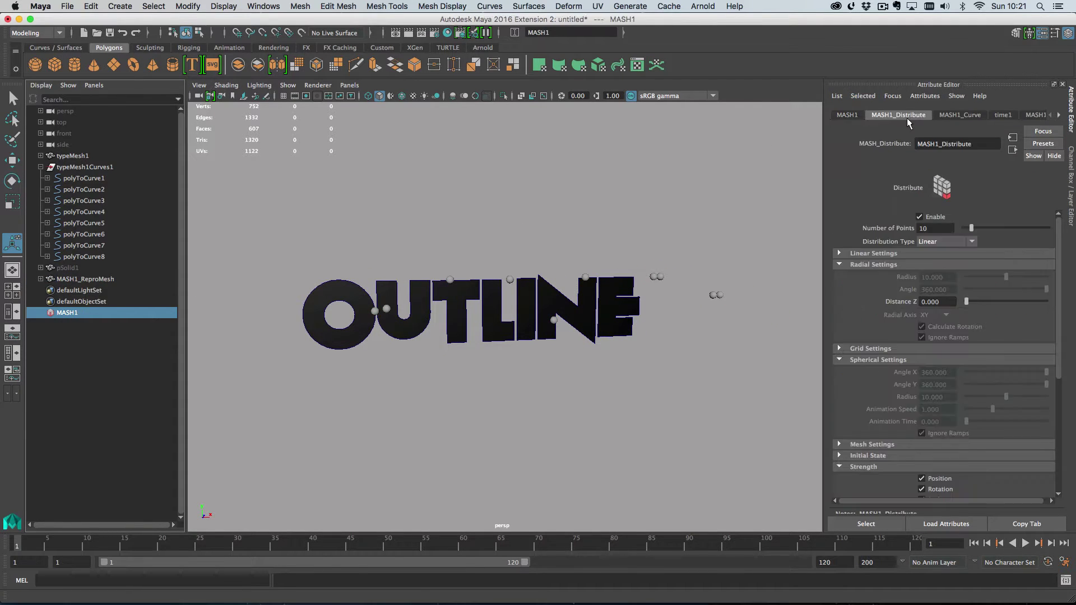
left_click(925, 255)
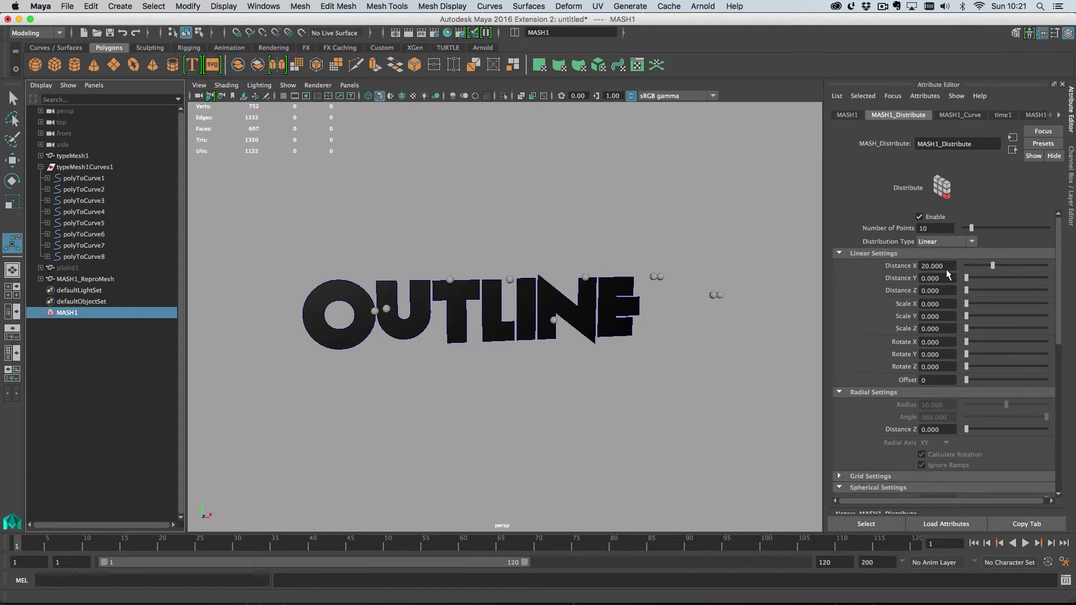
left_click_drag(993, 267, 934, 266)
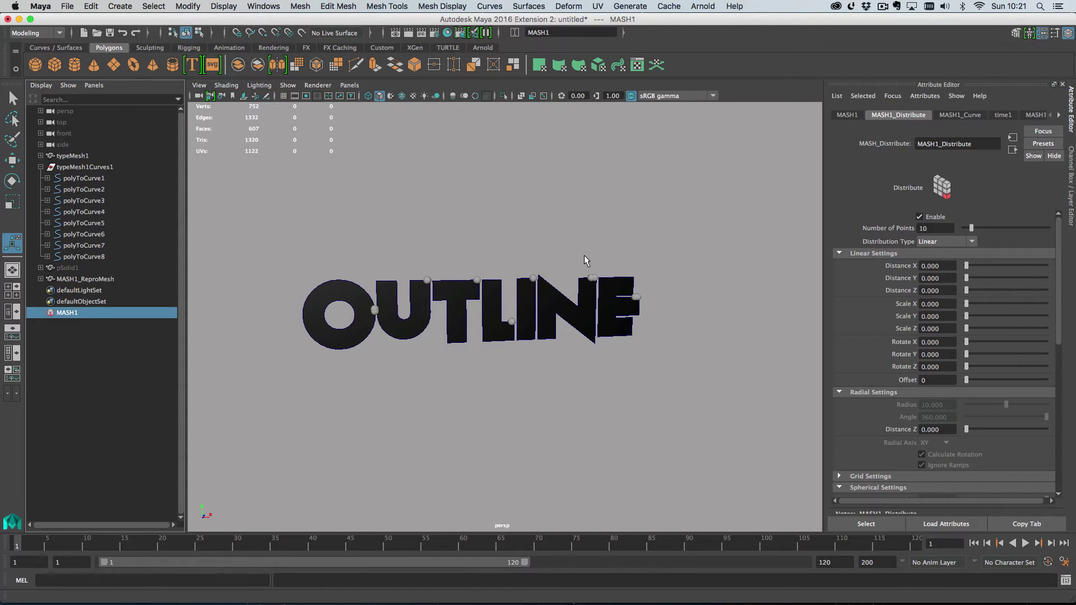
right_click_drag(613, 259, 706, 311, "alt")
left_click_drag(707, 310, 701, 310, "alt")
Set the Distribute node's Number of Points to 8 and play the animation from the start
left_click(1018, 542)
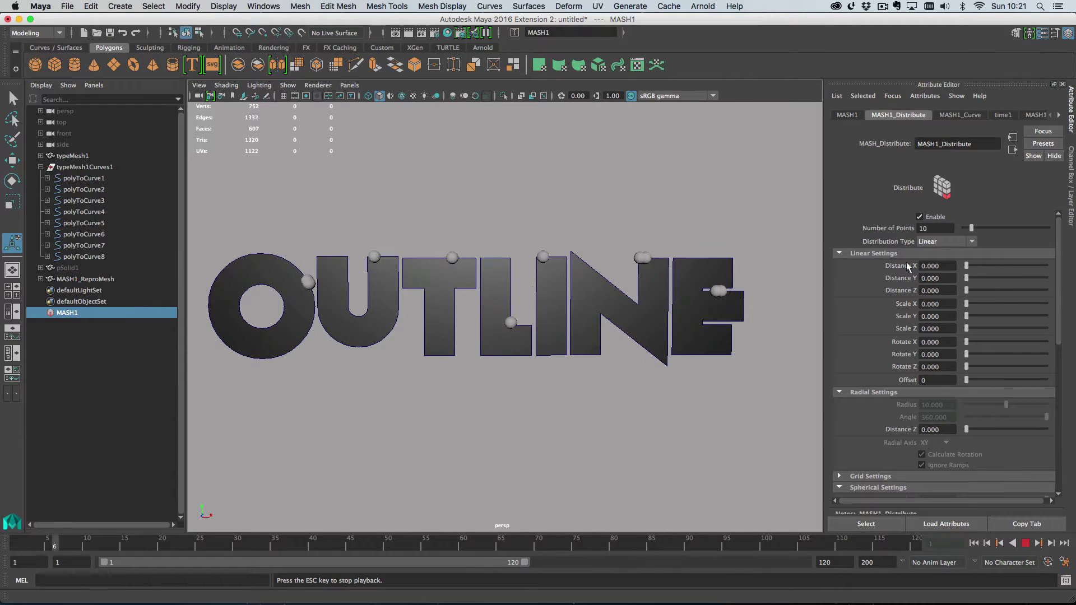
left_click_drag(936, 227, 888, 217)
type("8")
key("Return")
key("Escape")
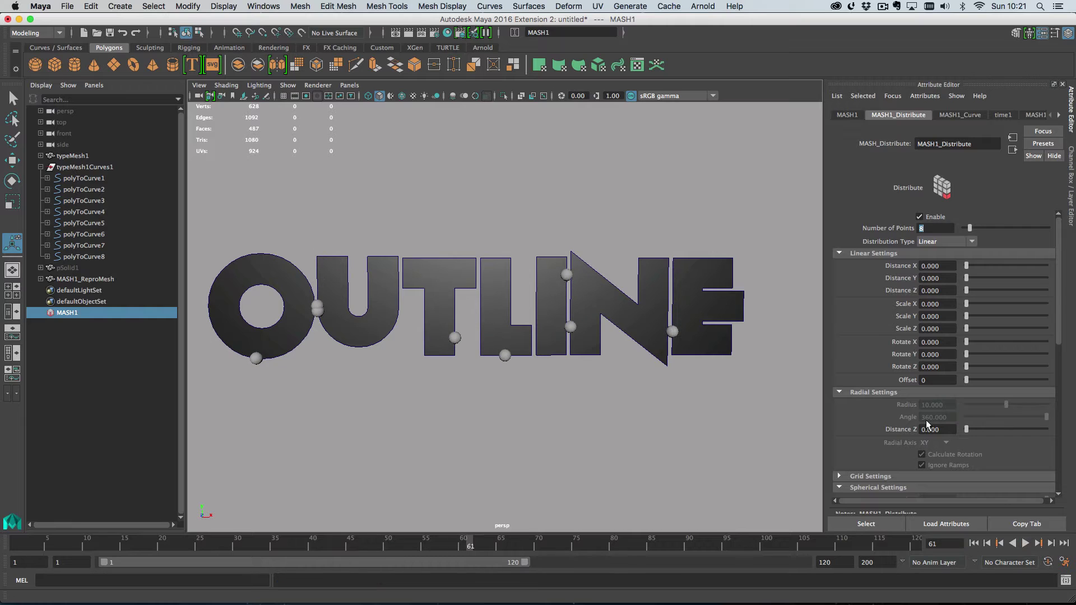
left_click(974, 544)
left_click(1026, 544)
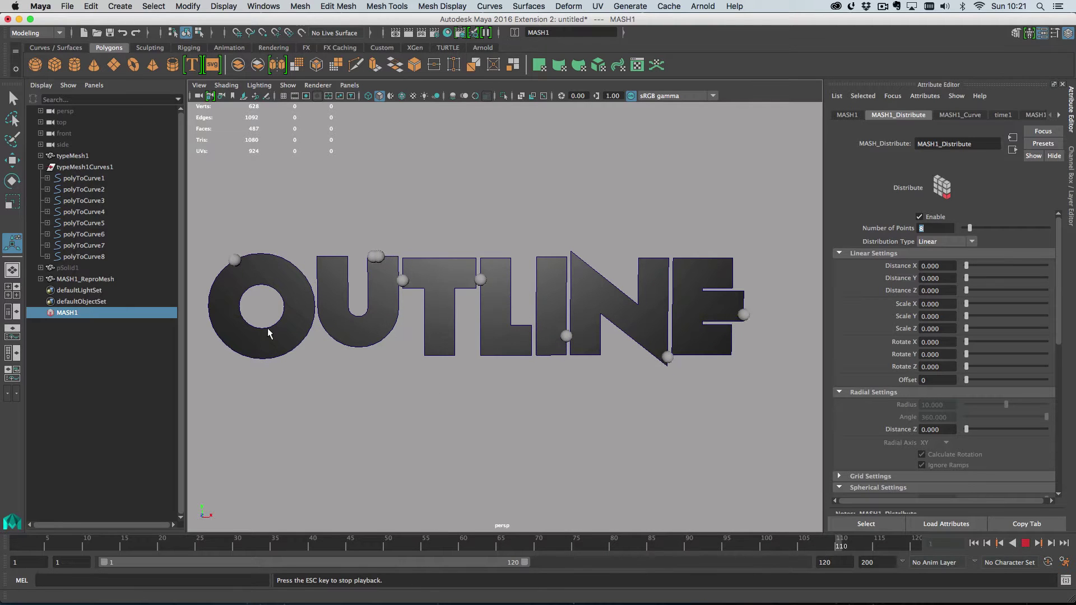
key("Escape")
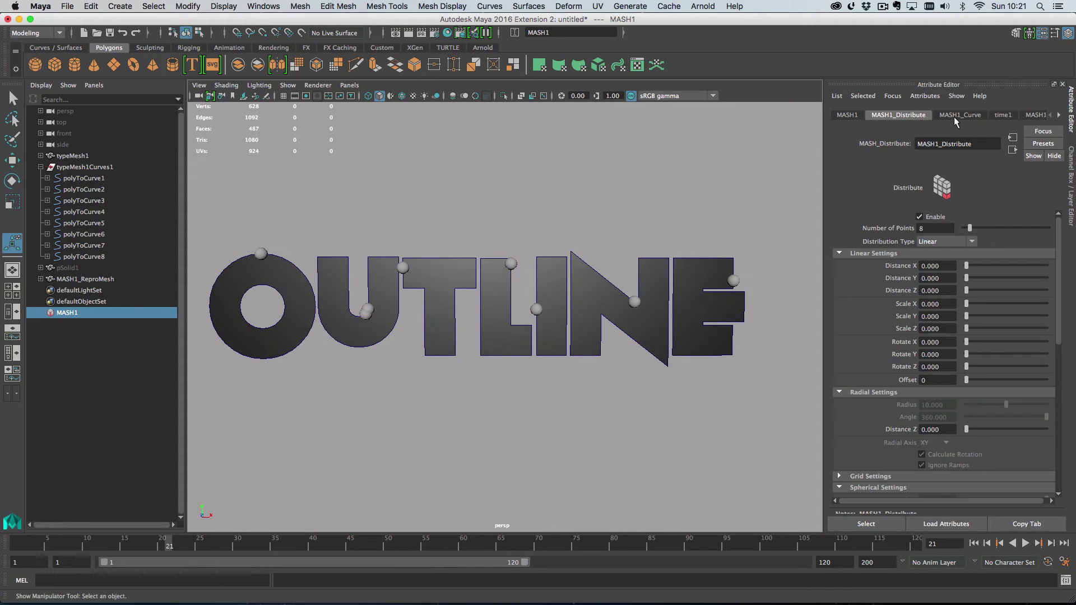
Turn off Proportional Counts on the MASH1_Curve node and play the animation
left_click(956, 116)
scroll(869, 453, "down", 2)
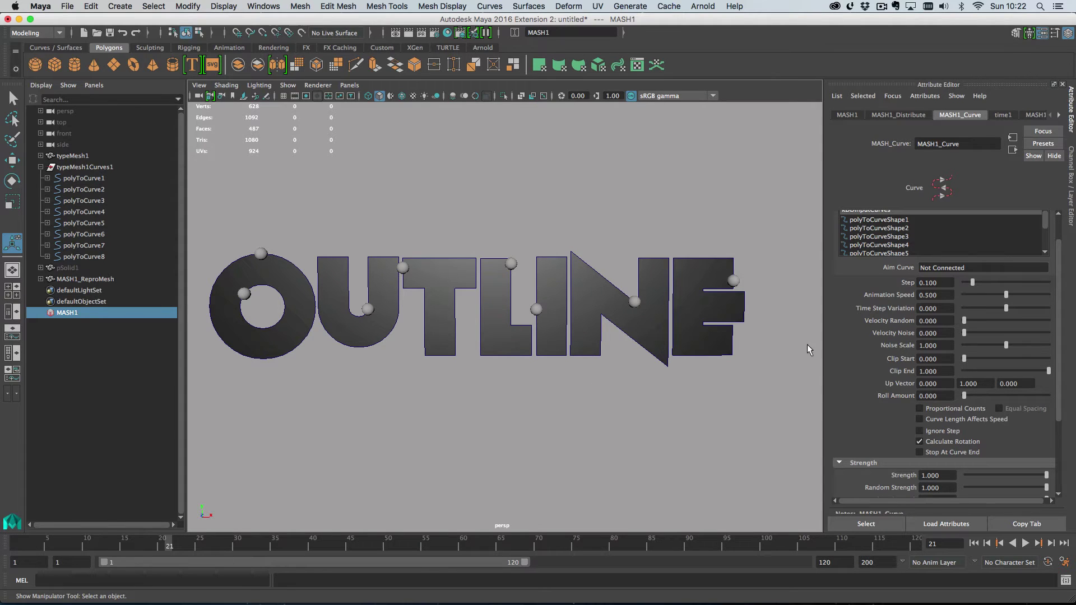
left_click(1026, 544)
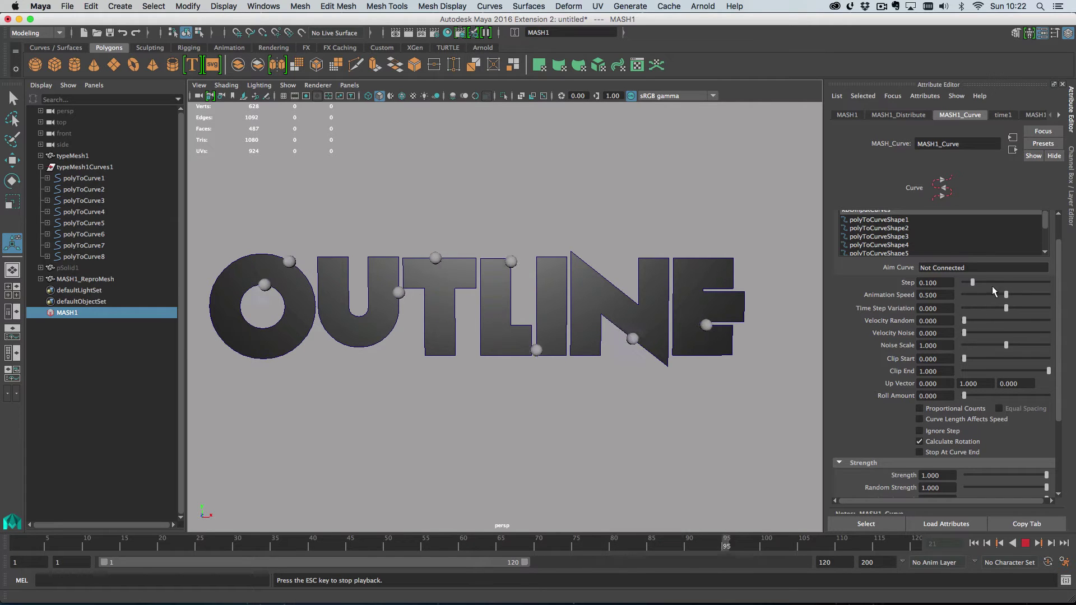
Try Animation Speed 1 on the MASH1_Curve node, set Step to 0 and Animation Speed to 0.5, and stop playback
left_click_drag(1007, 294, 1067, 301)
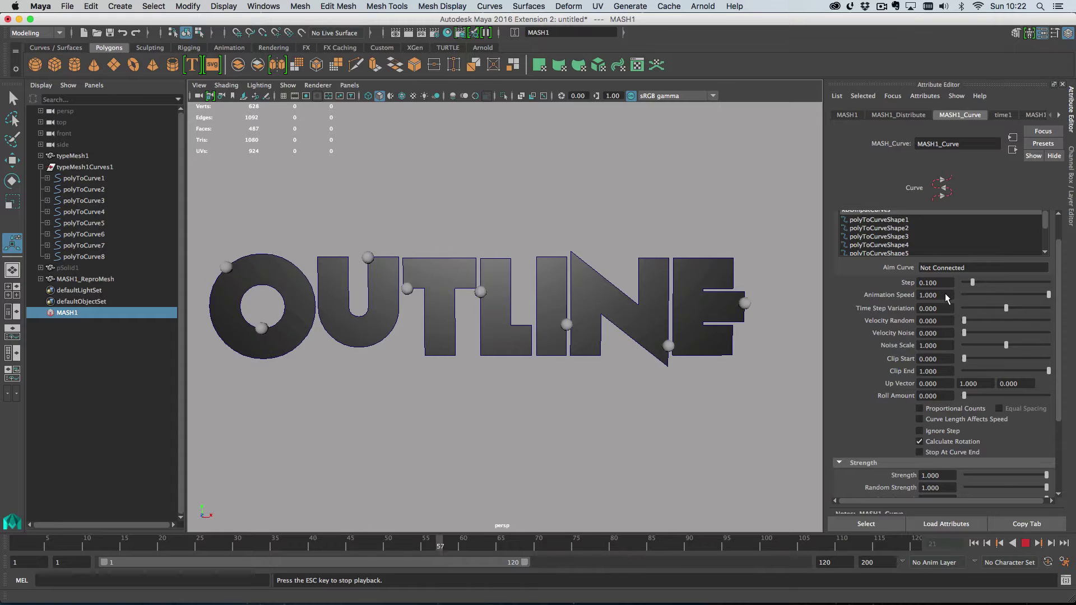
left_click_drag(971, 283, 954, 280)
key("Tab")
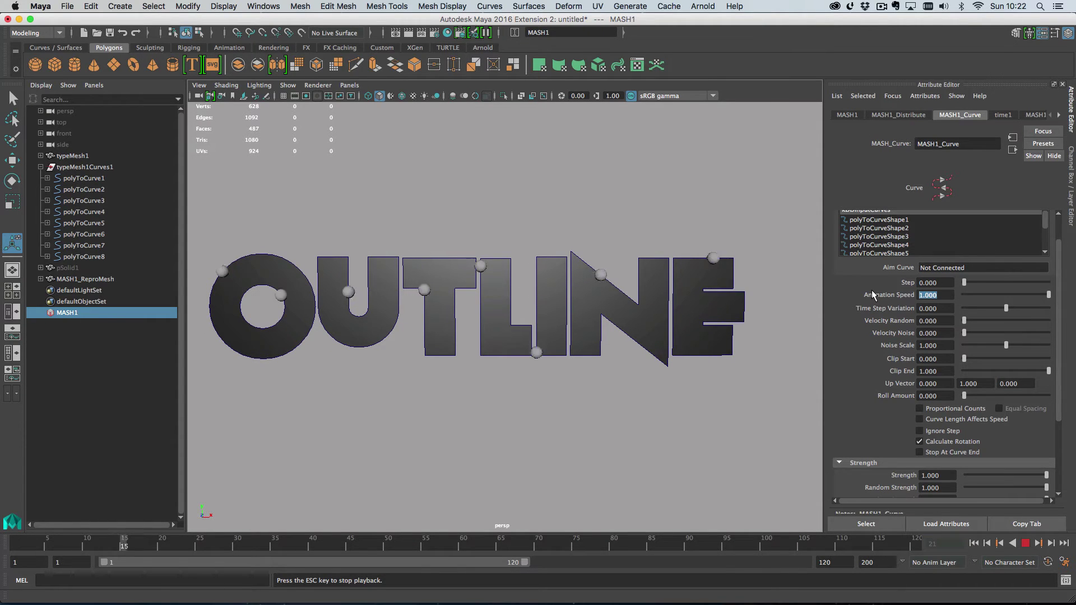
type("0.5")
key("Return")
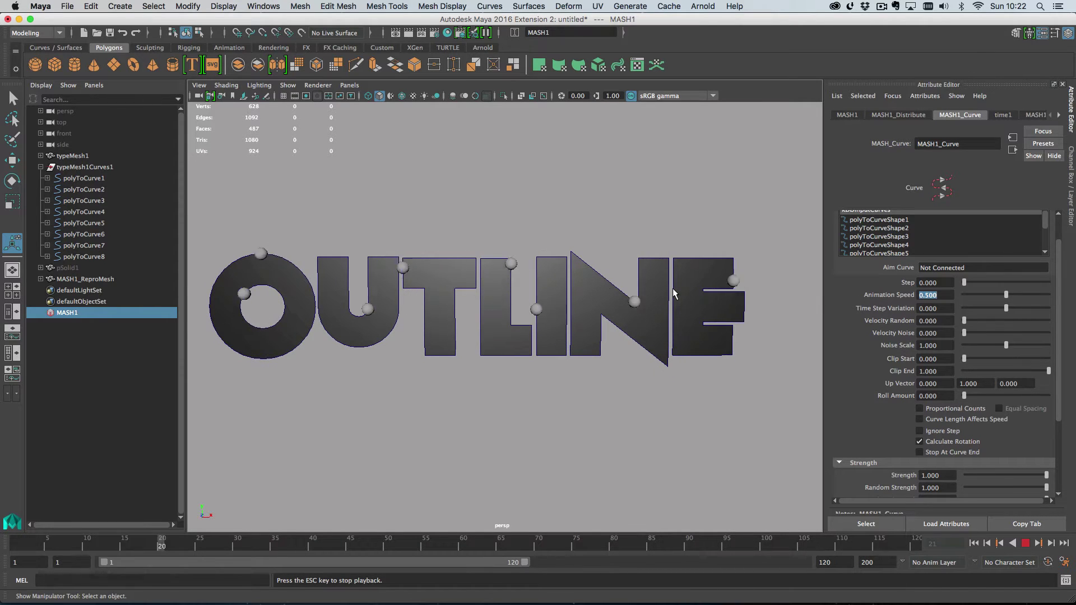
key("Escape")
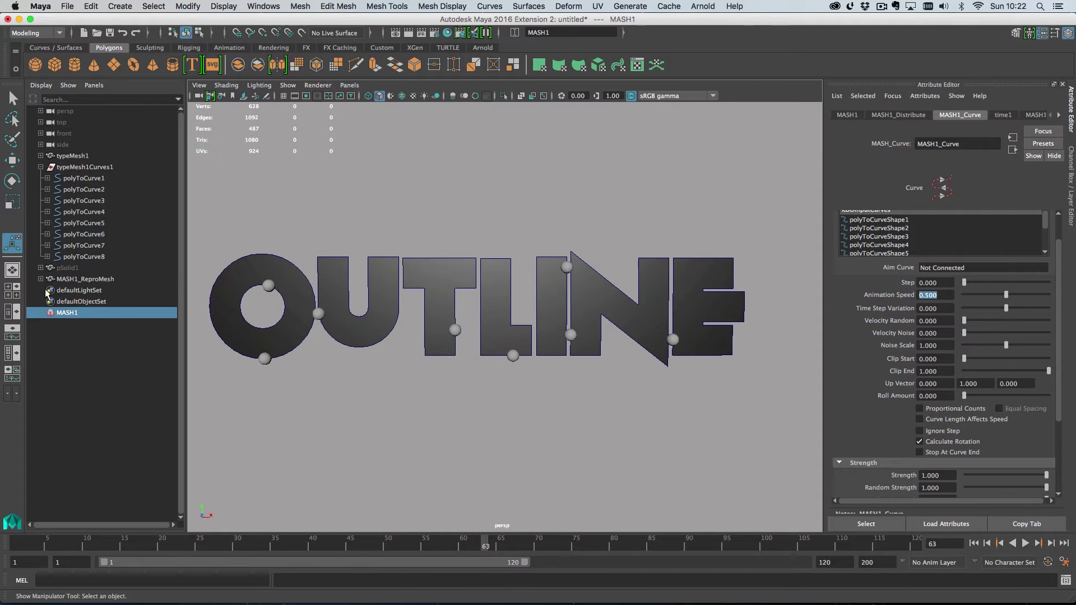
Add a Trails node to MASH1 and create a NURBS circle
left_click(850, 116)
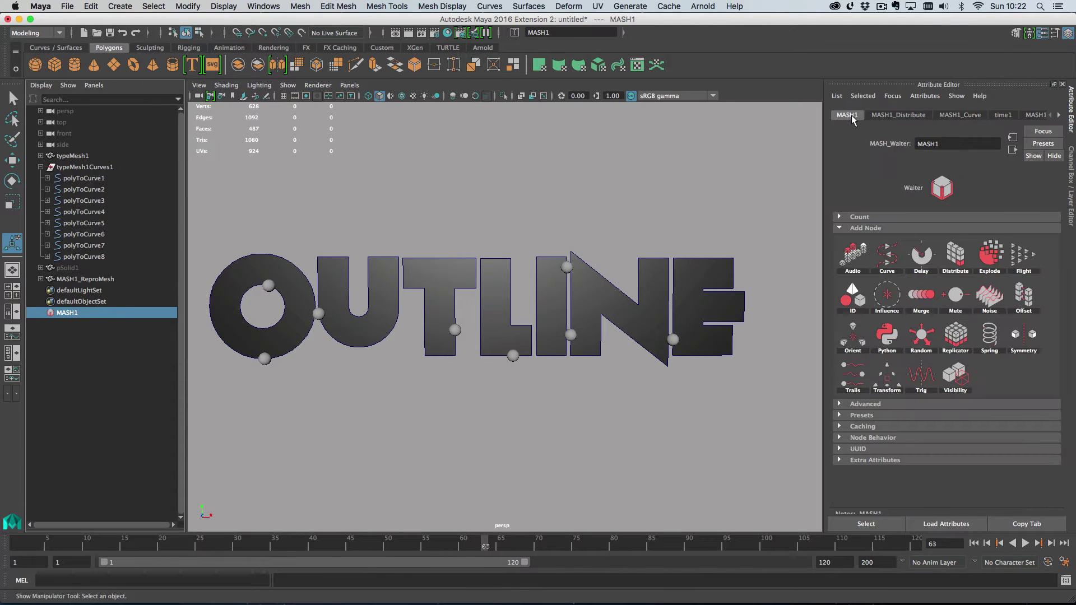
left_click(883, 386)
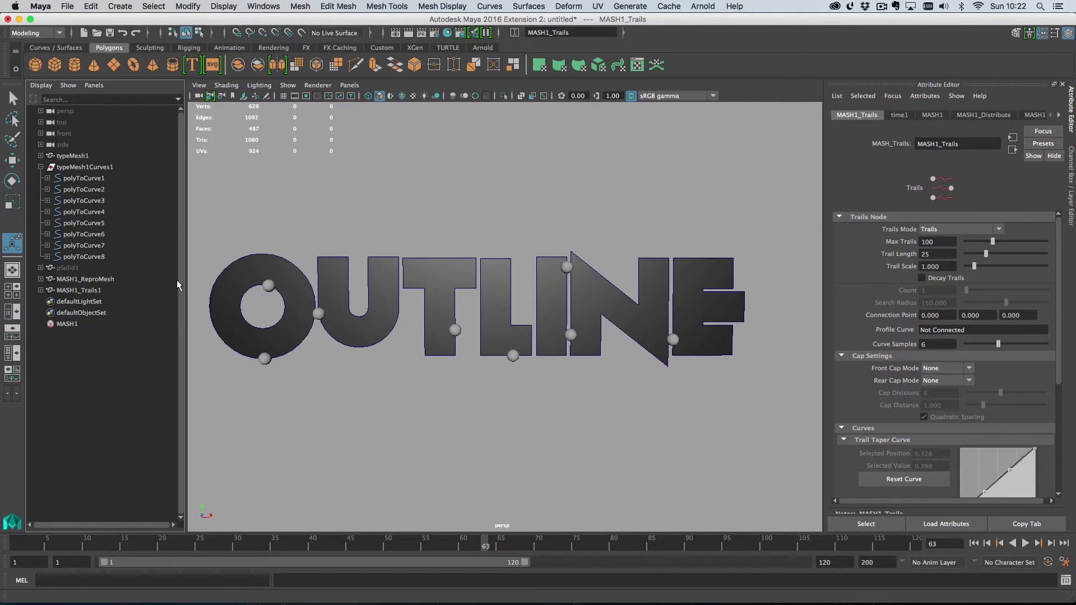
left_click(40, 48)
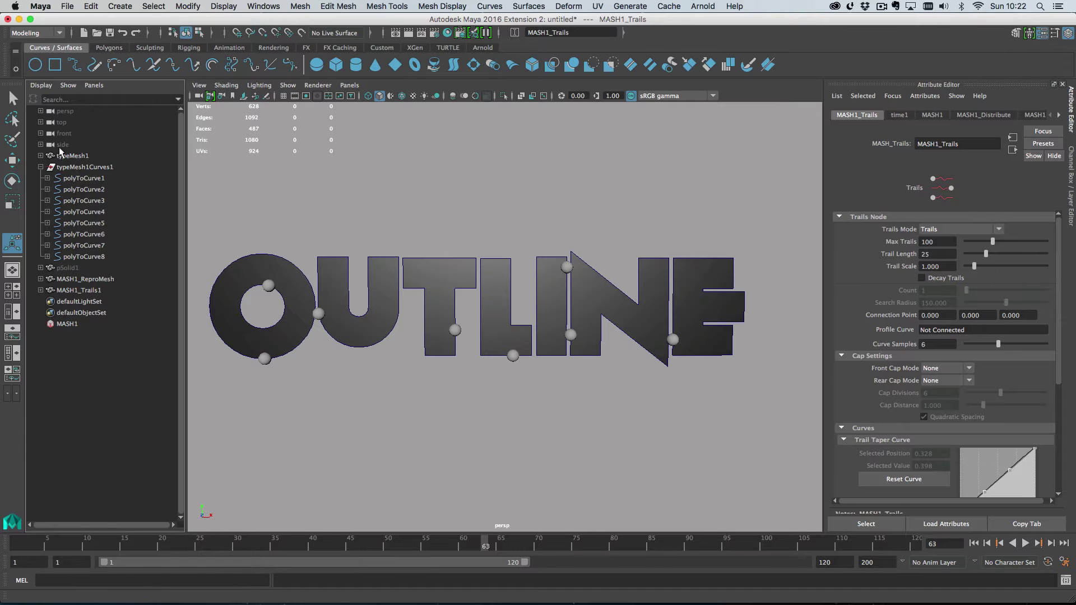
Connect the NURBS circle as the Profile Curve of MASH1_Trails and play the animation from the start
left_click(68, 336)
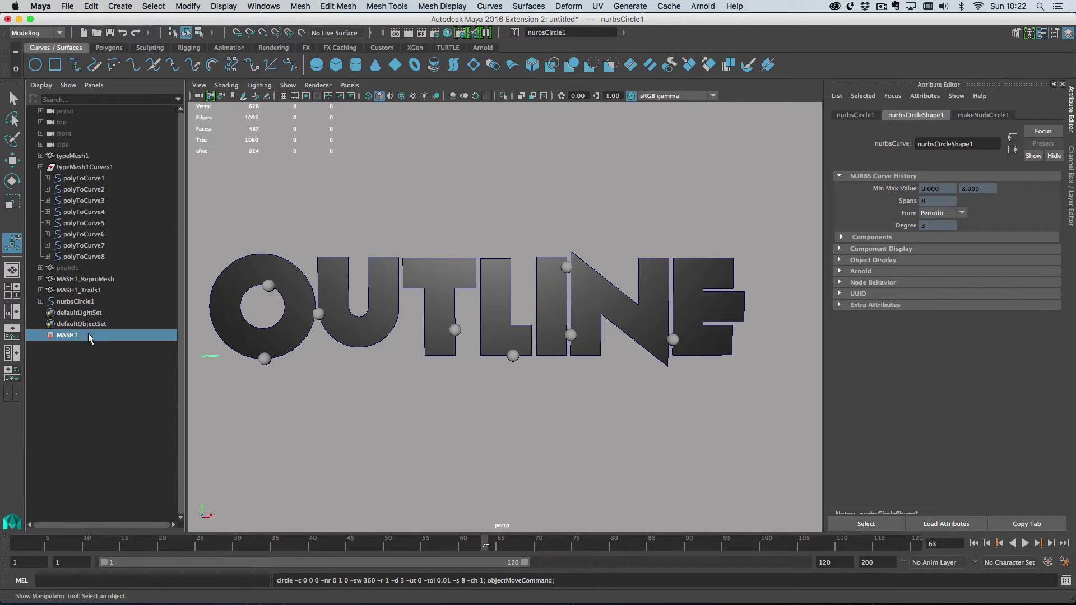
left_click(1035, 115)
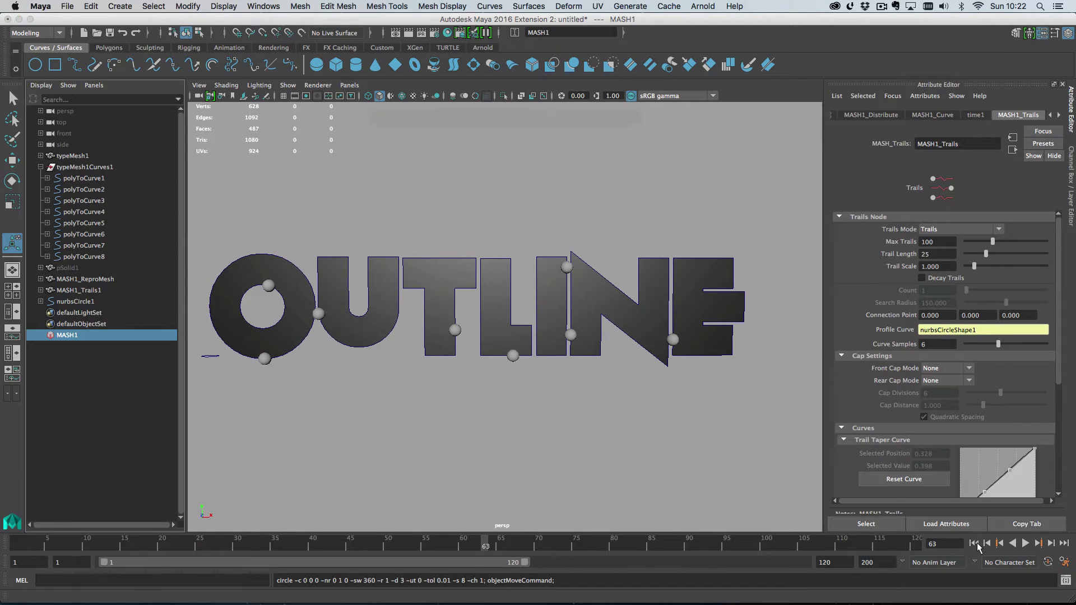
left_click(975, 544)
left_click(1027, 544)
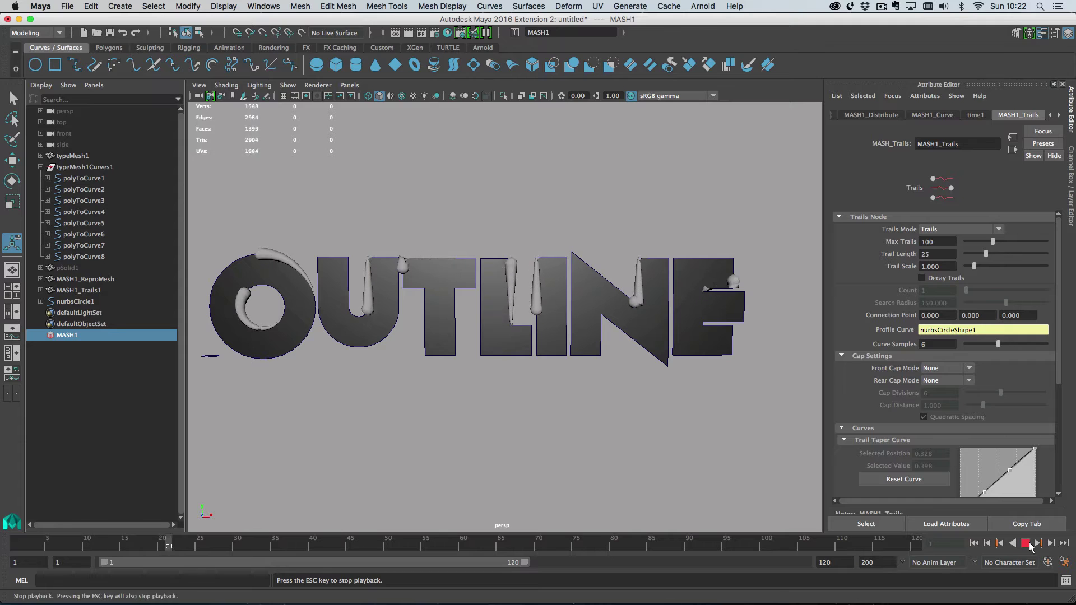
left_click(1030, 545)
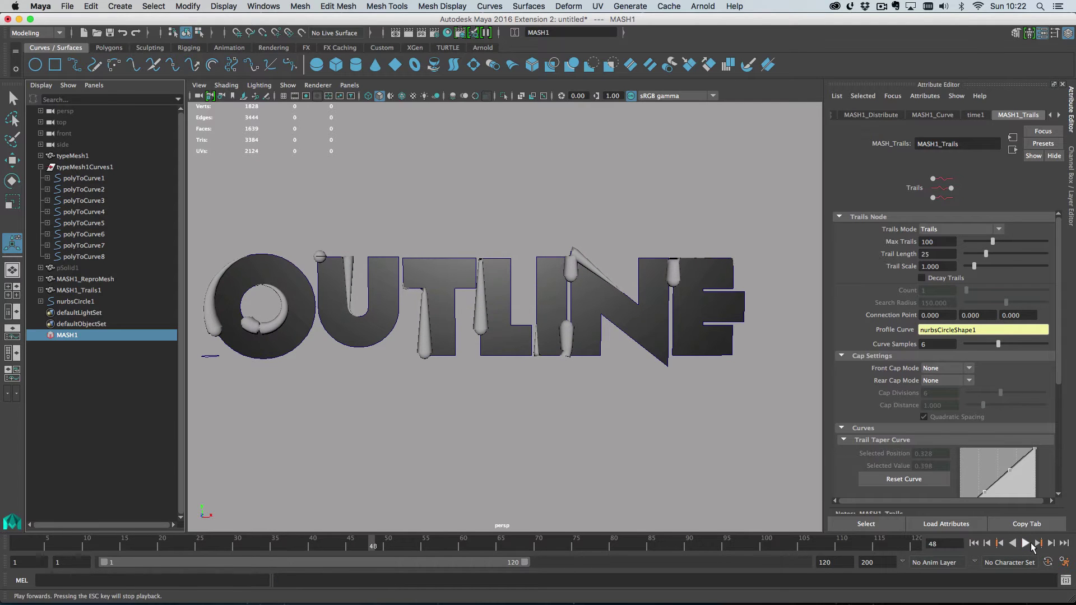
left_click(1032, 544)
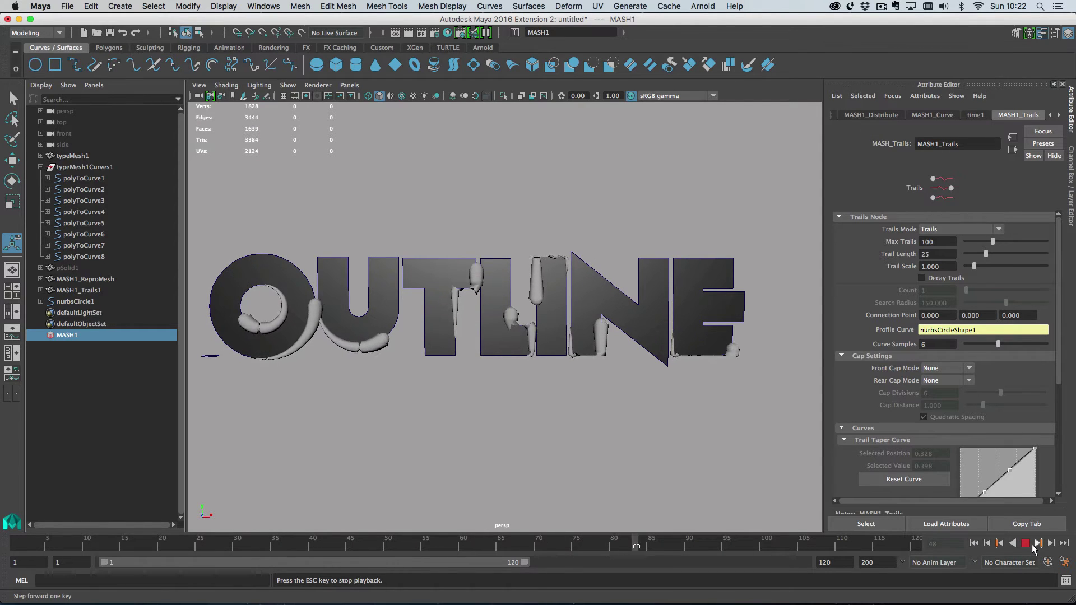
key("Escape")
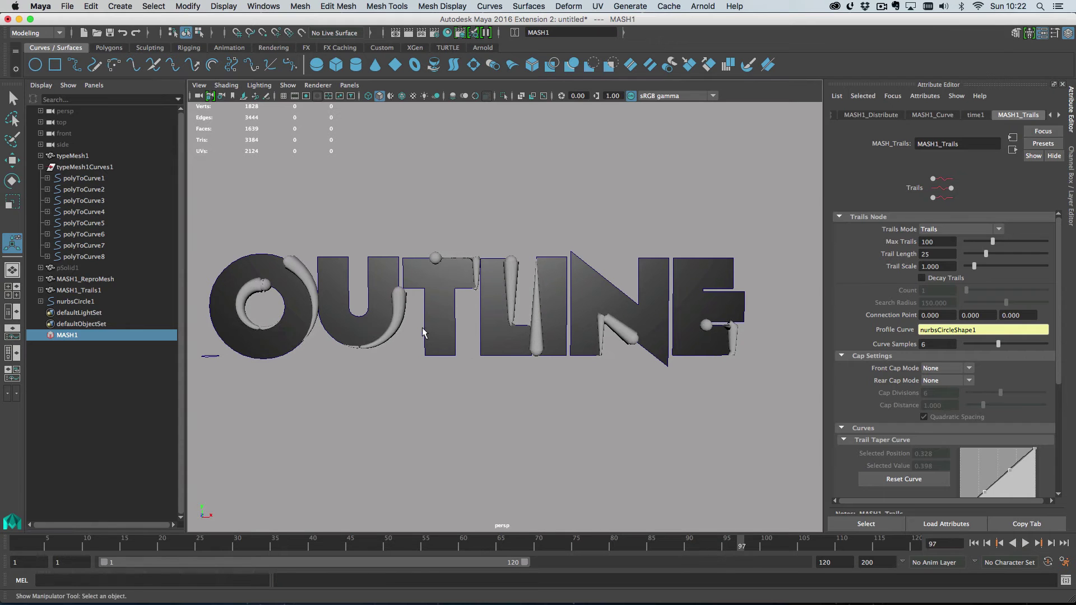
Set the Up Vector of the trails mesh's MASH1_Trails node to 0, 0, 1
right_click_drag(418, 326, 476, 360, "alt")
middle_click_drag(370, 308, 512, 361, "alt")
right_click_drag(252, 347, 361, 391, "alt")
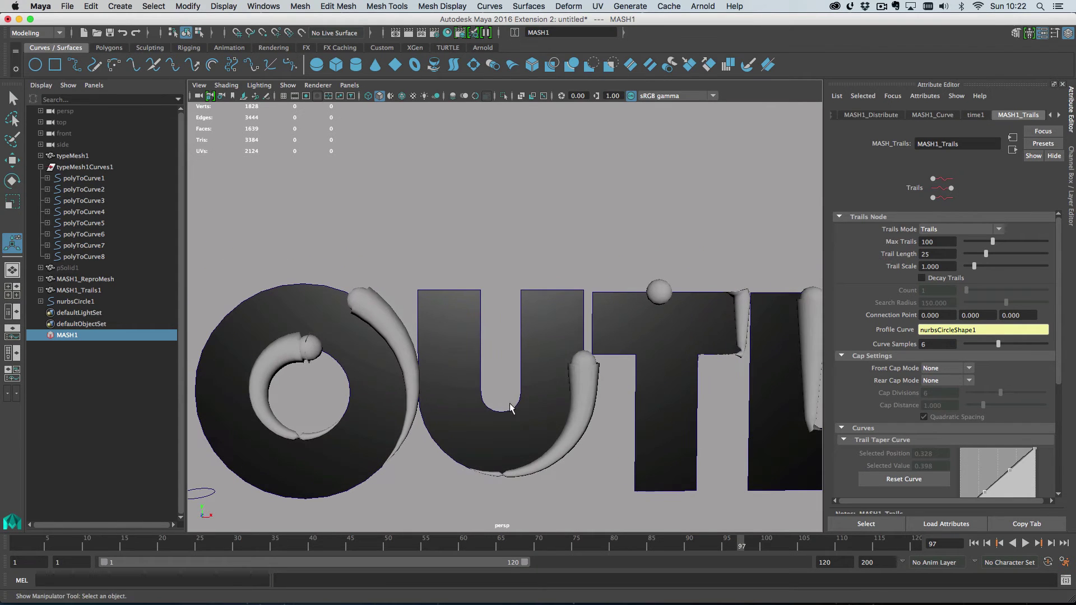
left_click(296, 346)
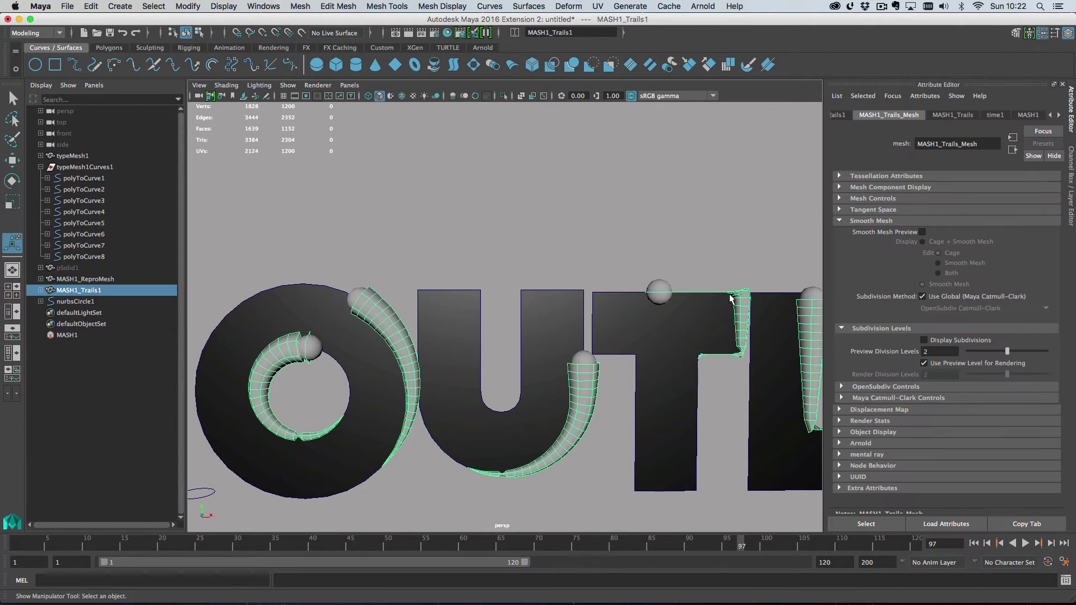
middle_click_drag(635, 467, 598, 464, "alt")
left_click(956, 115)
scroll(890, 433, "down", 5)
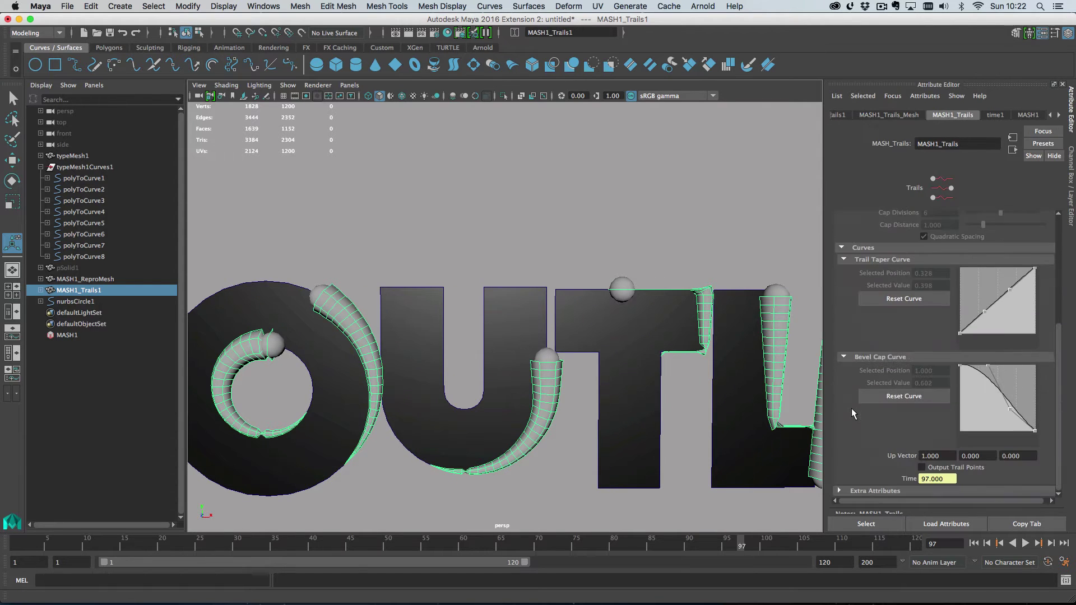
left_click(943, 457)
type("0")
key("Tab")
key("Tab")
type("1")
key("Return")
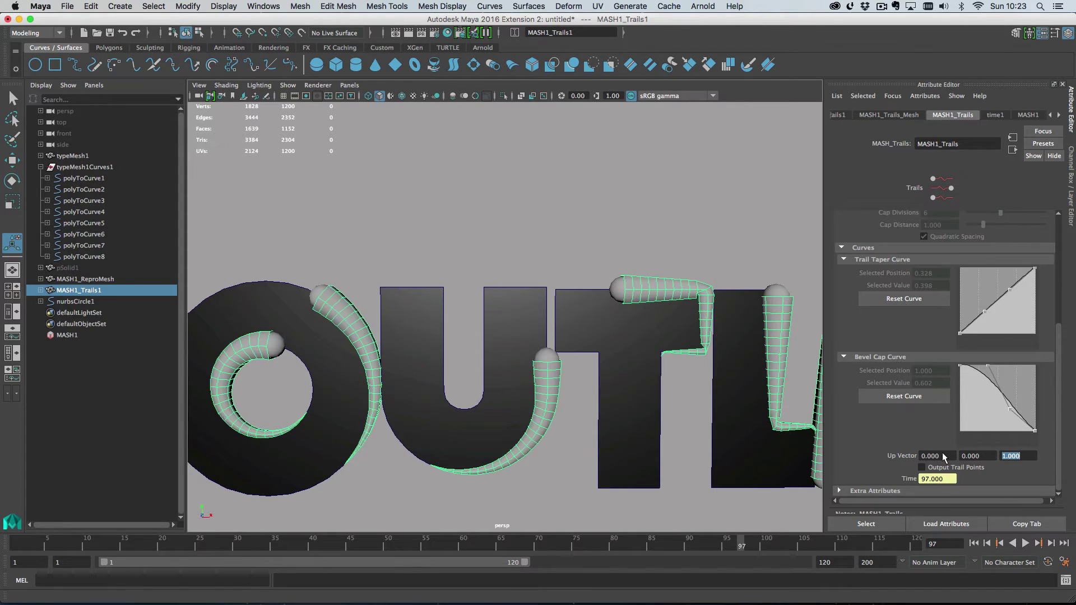
Set the Trail Scale of MASH1_Trails to 0.3
right_click_drag(617, 440, 509, 378, "alt")
middle_click_drag(566, 418, 526, 394, "alt")
scroll(874, 354, "up", 5)
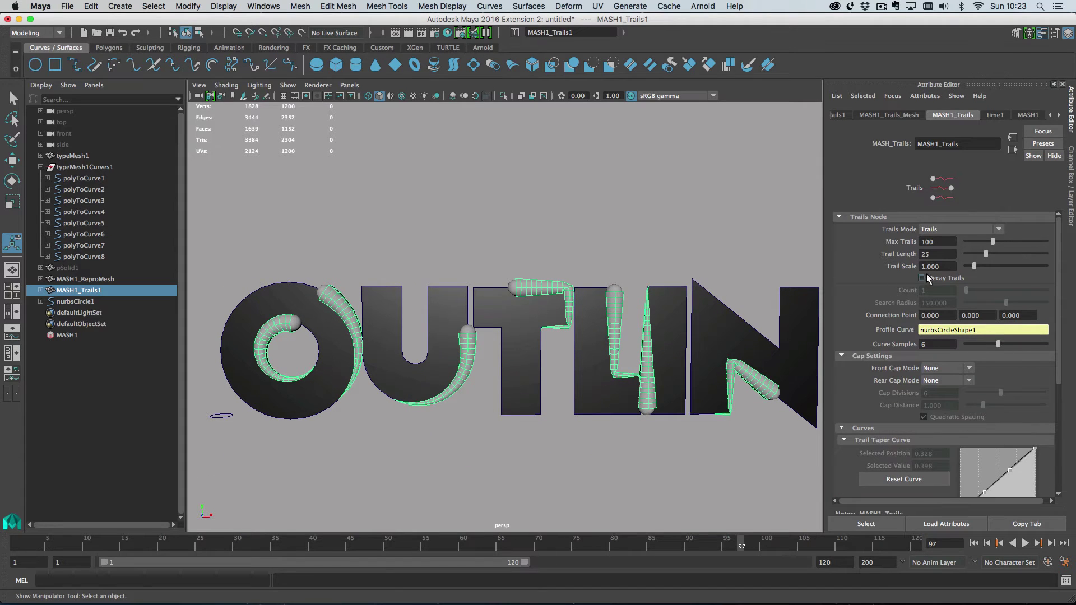
left_click_drag(927, 268, 893, 267, "ctrl")
middle_click_drag(698, 359, 657, 352, "alt")
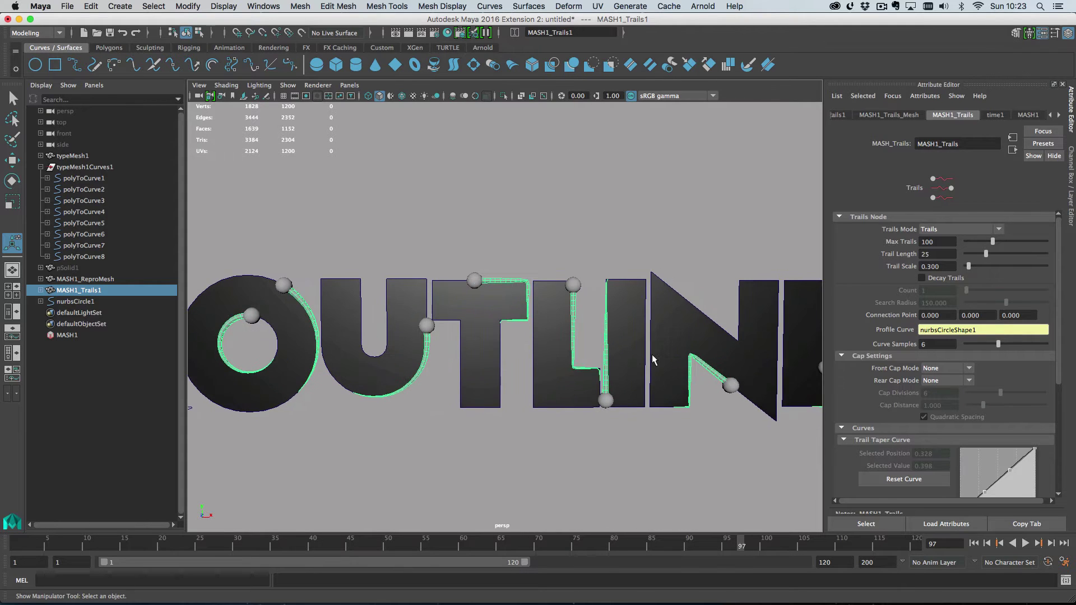
Assign a new Lambert material to the trails mesh with black Color and light blue Incandescence
right_click_drag(709, 374, 809, 515)
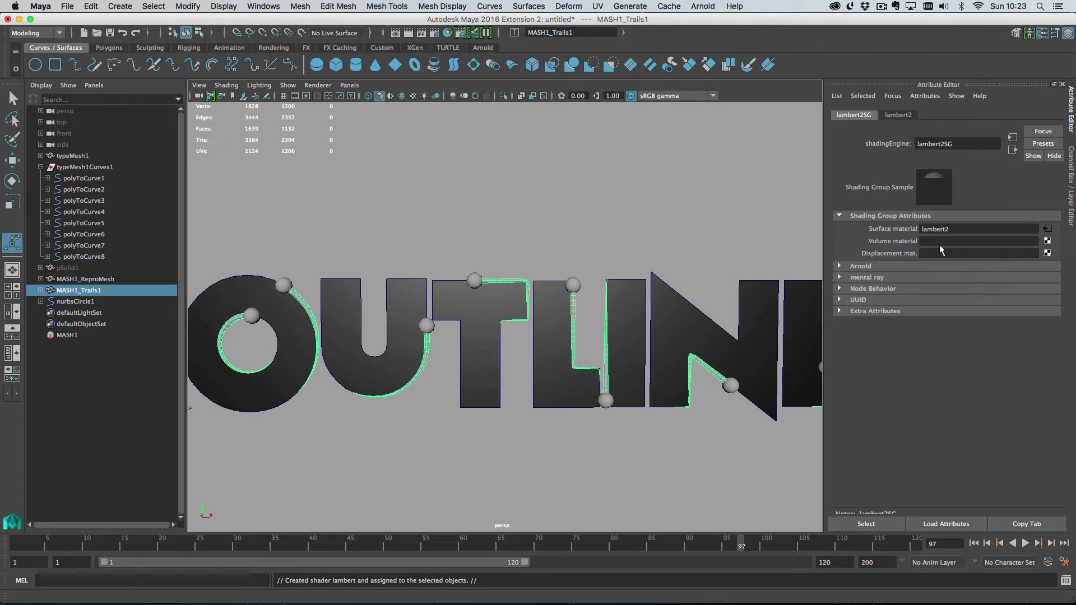
left_click(1048, 229)
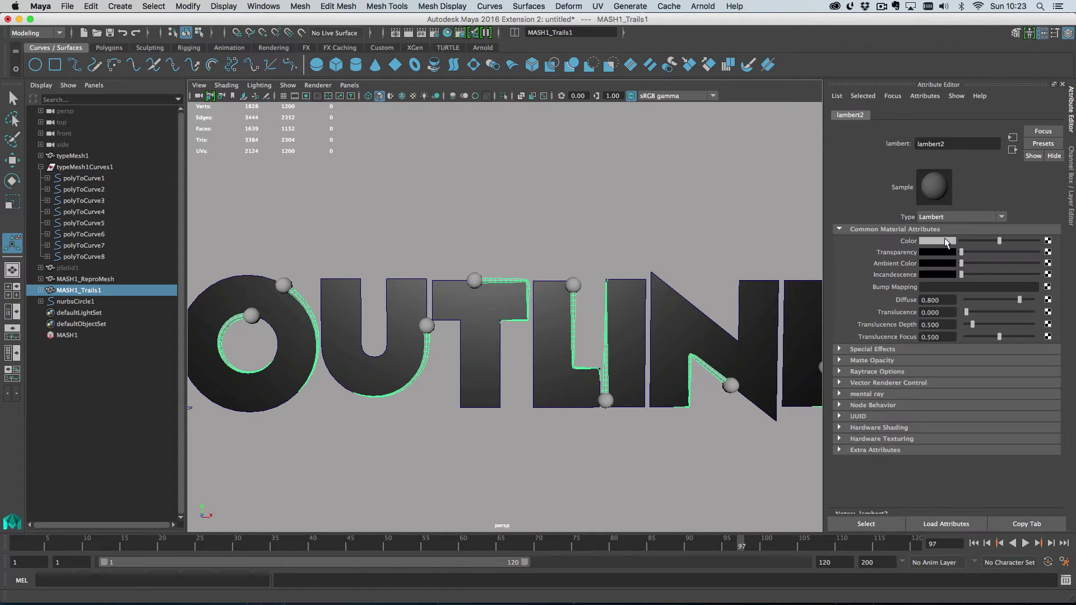
left_click_drag(963, 240, 944, 242)
left_click(946, 275)
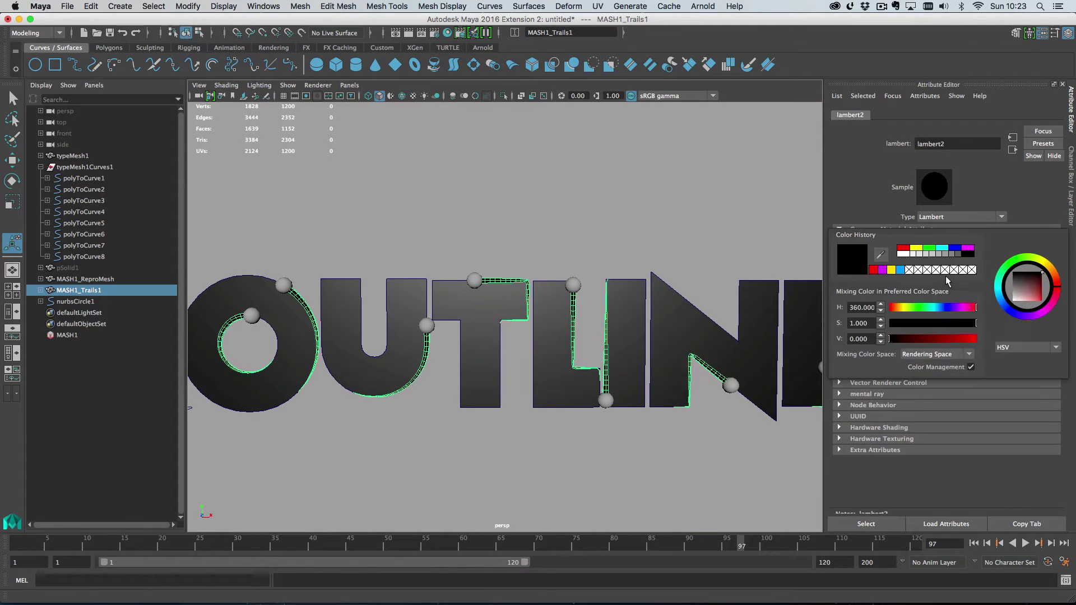
left_click(901, 270)
left_click(597, 280)
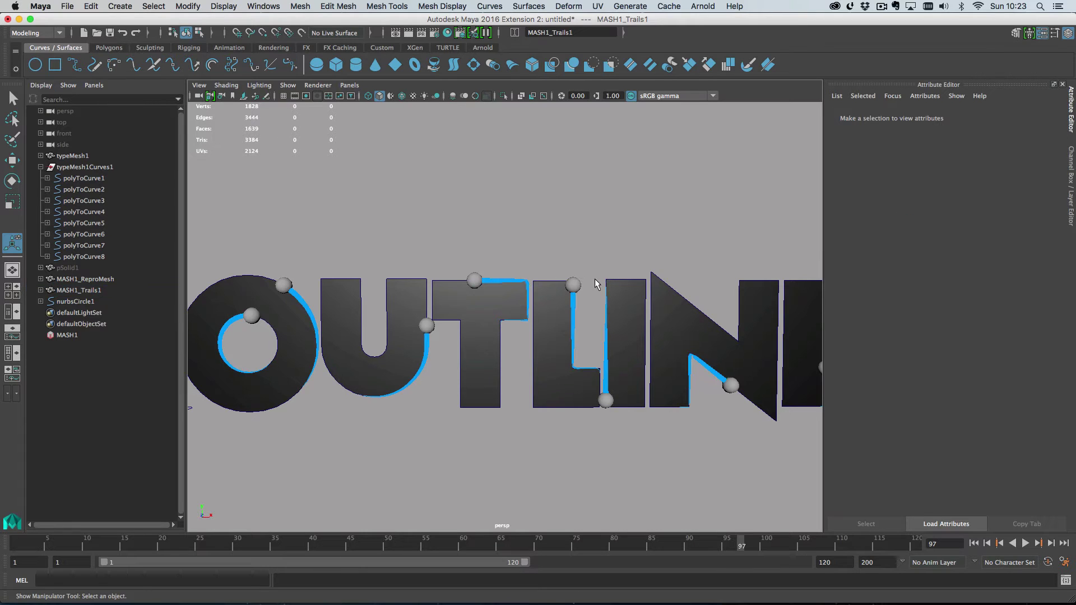
Assign the existing light blue Lambert material of the trails to the MASH1_ReproMesh spheres and clear the selection
left_click(570, 286)
right_click(573, 286)
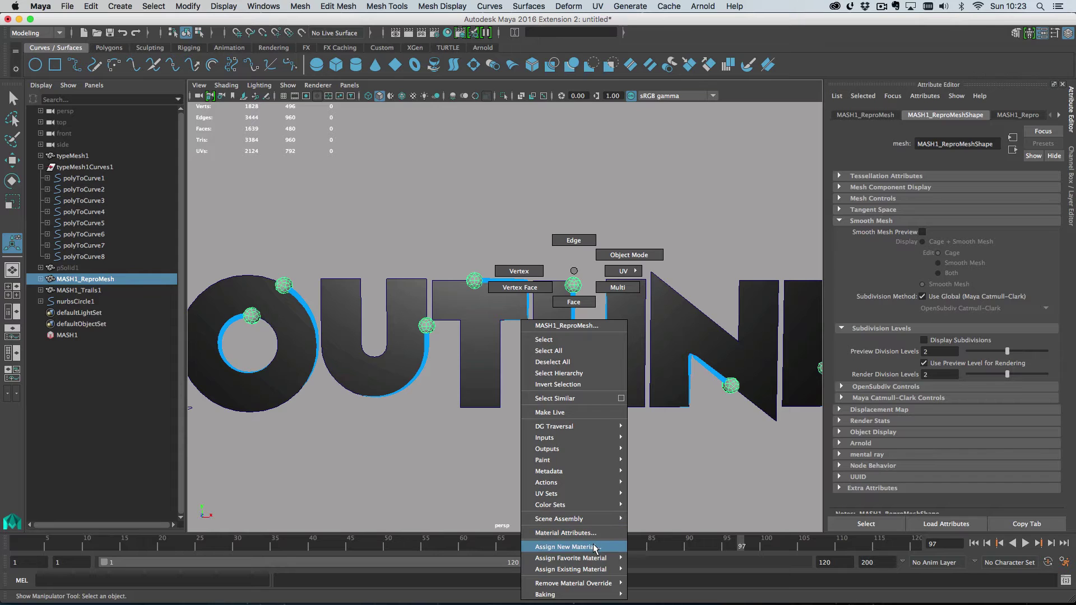
mouse_move(603, 570)
left_click(656, 581)
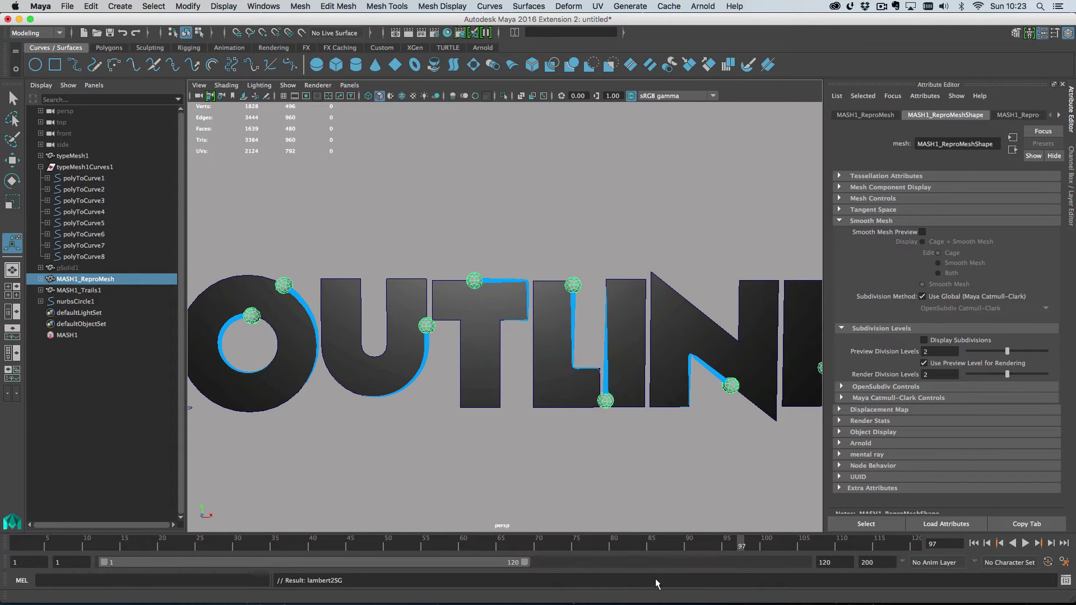
left_click(645, 233)
Frame the whole word and play the animation to review the coloured spheres and trails
middle_click_drag(638, 355, 623, 353, "alt")
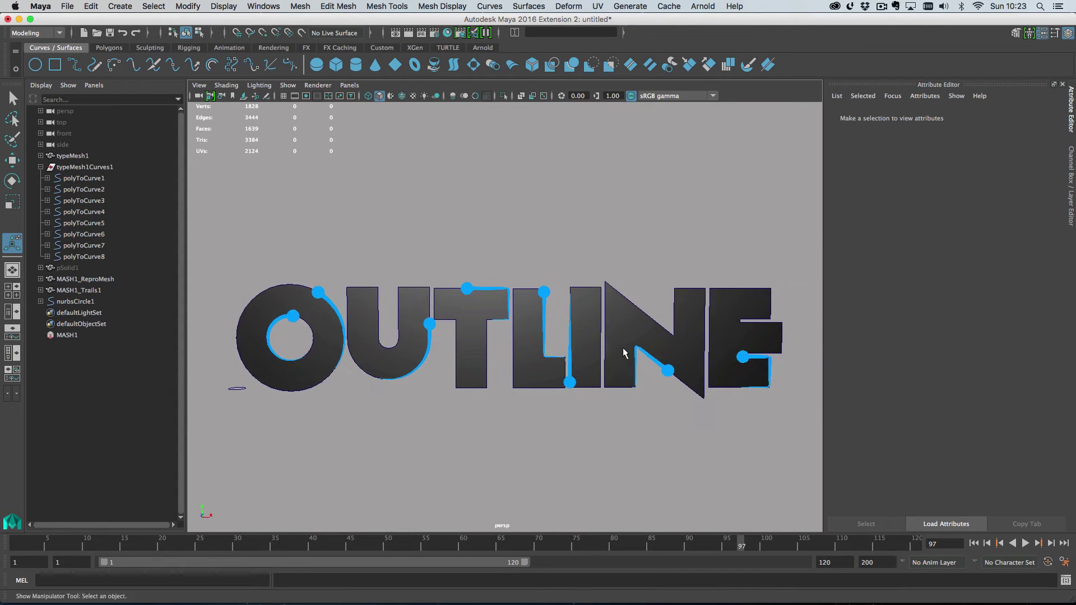
right_click_drag(624, 353, 637, 357, "alt")
middle_click_drag(637, 357, 636, 351, "alt")
left_click(1025, 544)
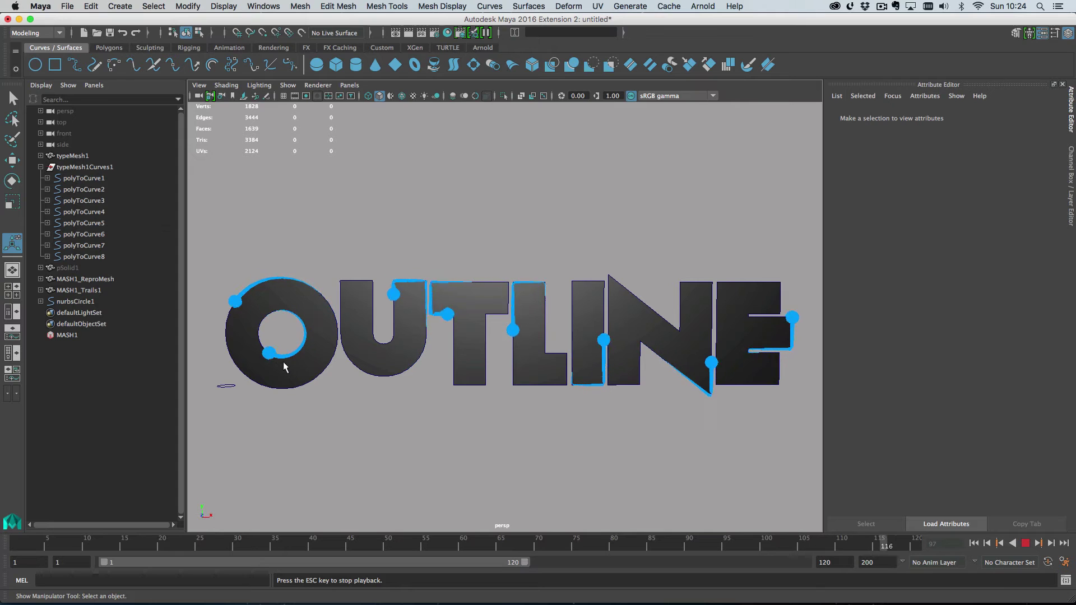
key("Escape")
Enable Curve Length Affects Speed on MASH1_Curve and play the animation from the start
left_click(84, 334)
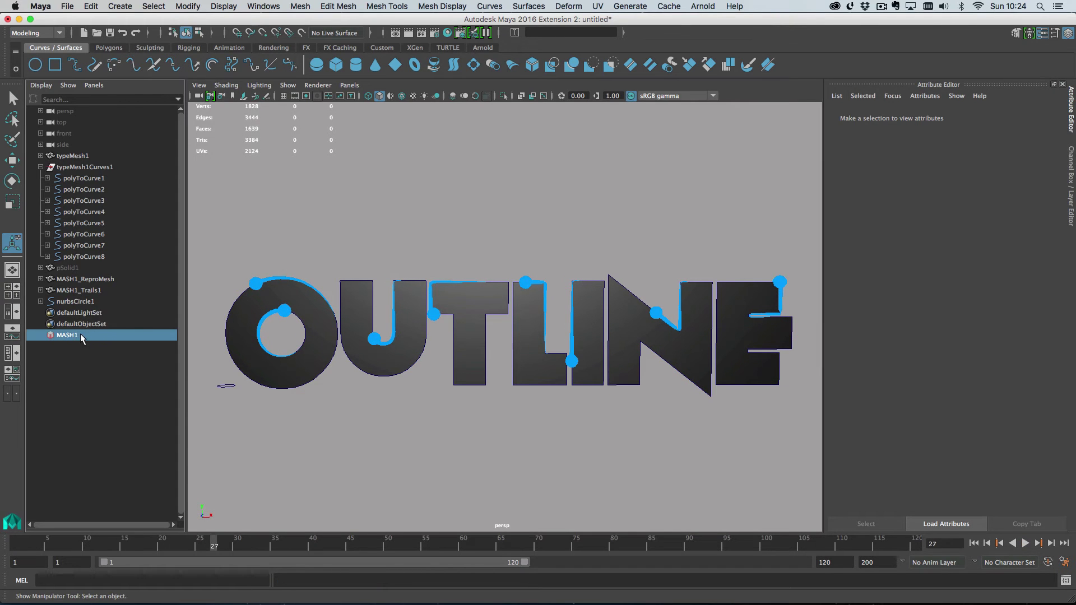
left_click(930, 115)
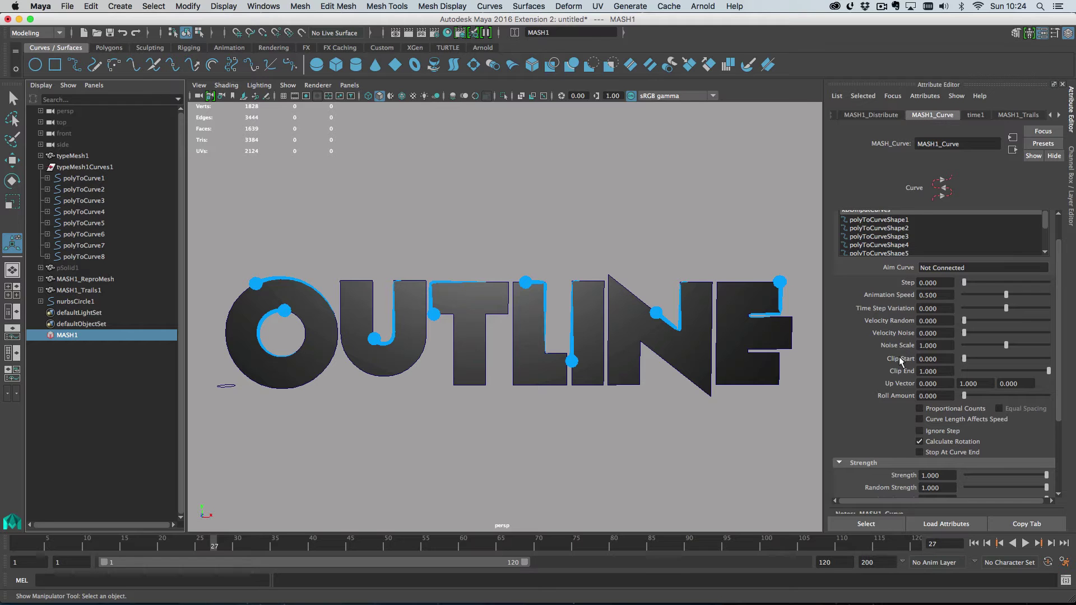
left_click(963, 418)
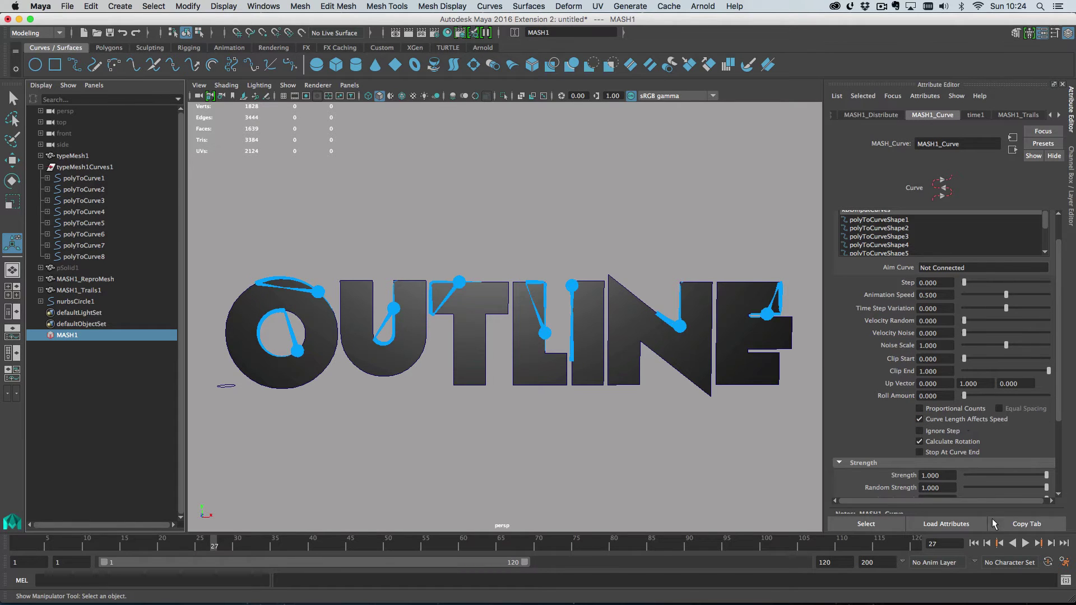
left_click(974, 543)
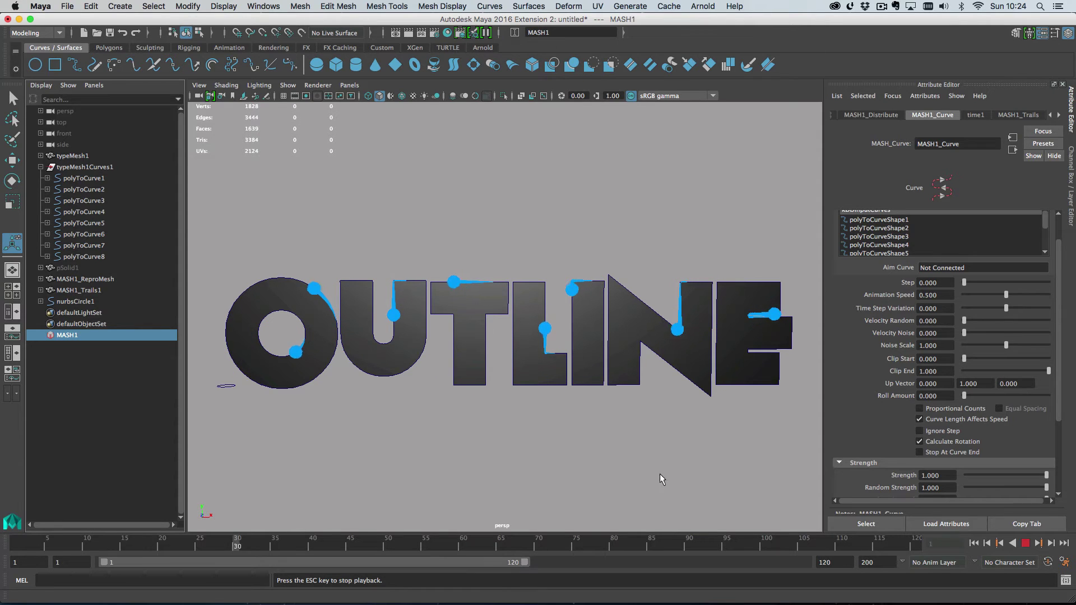
key("Escape")
Extend the playback range to end at frame 300, set MASH1_Curve's Animation Speed to 1 and play the animation
type("300")
key("Return")
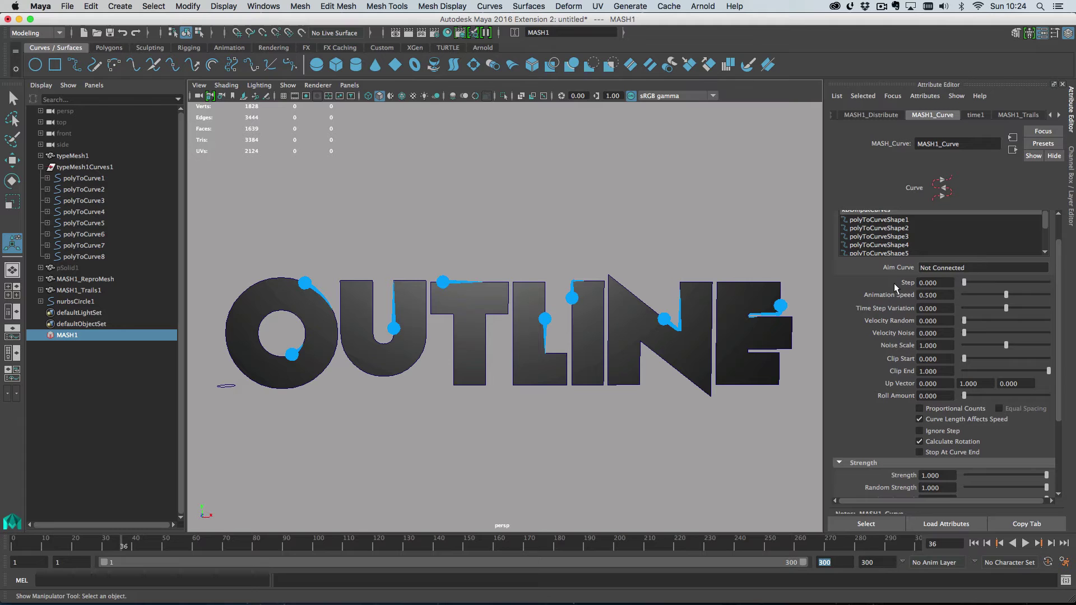
type("1")
key("Return")
left_click(1025, 543)
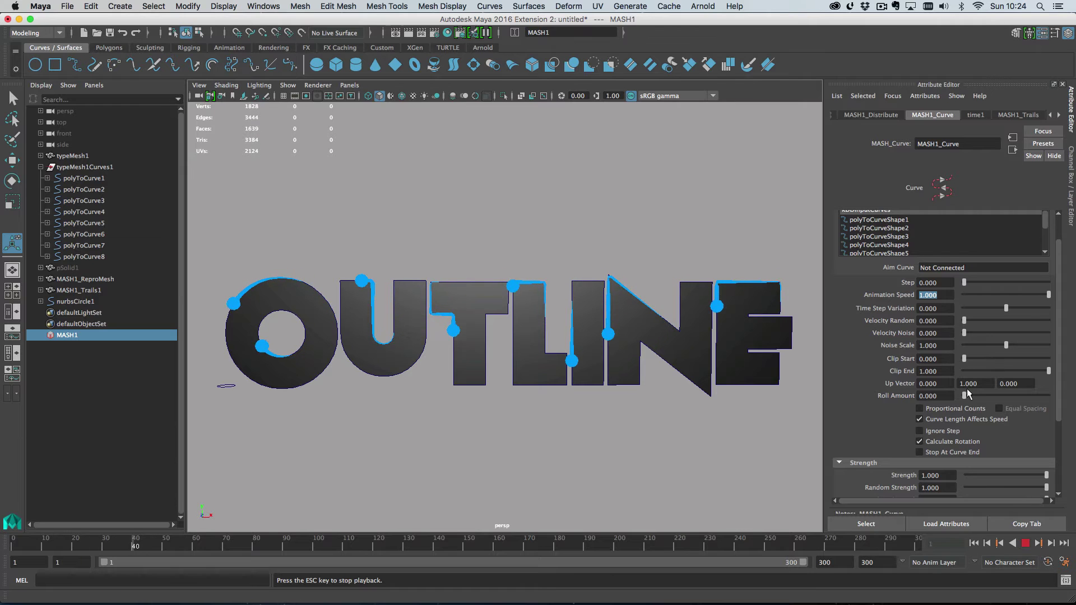
type("2")
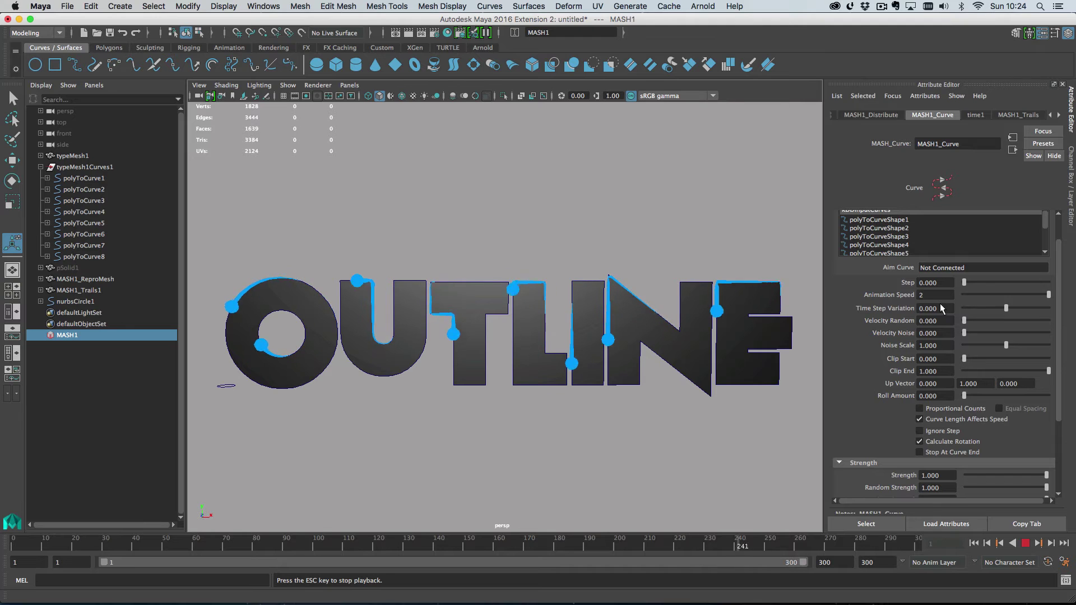
key("Escape")
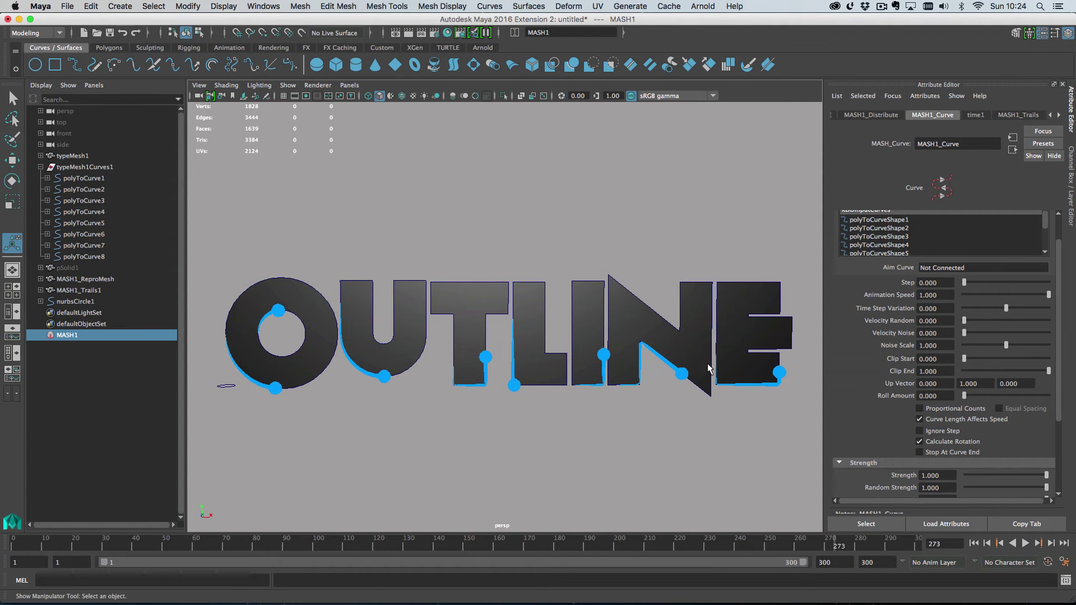
Set MASH1_Curve's Animation Speed to 0.5 and replay from the start, watching the trails around the letters N and E
right_click_drag(708, 364, 759, 395, "alt")
middle_click_drag(759, 395, 512, 372, "alt")
right_click_drag(511, 371, 675, 444, "alt")
middle_click_drag(636, 428, 577, 403, "alt")
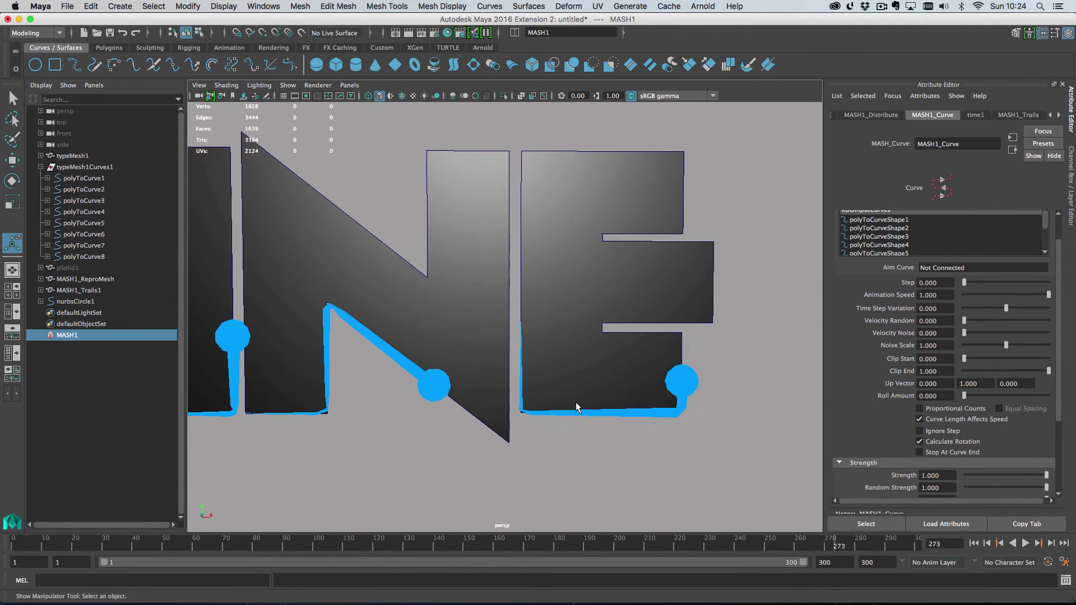
scroll(577, 402, "up", 4)
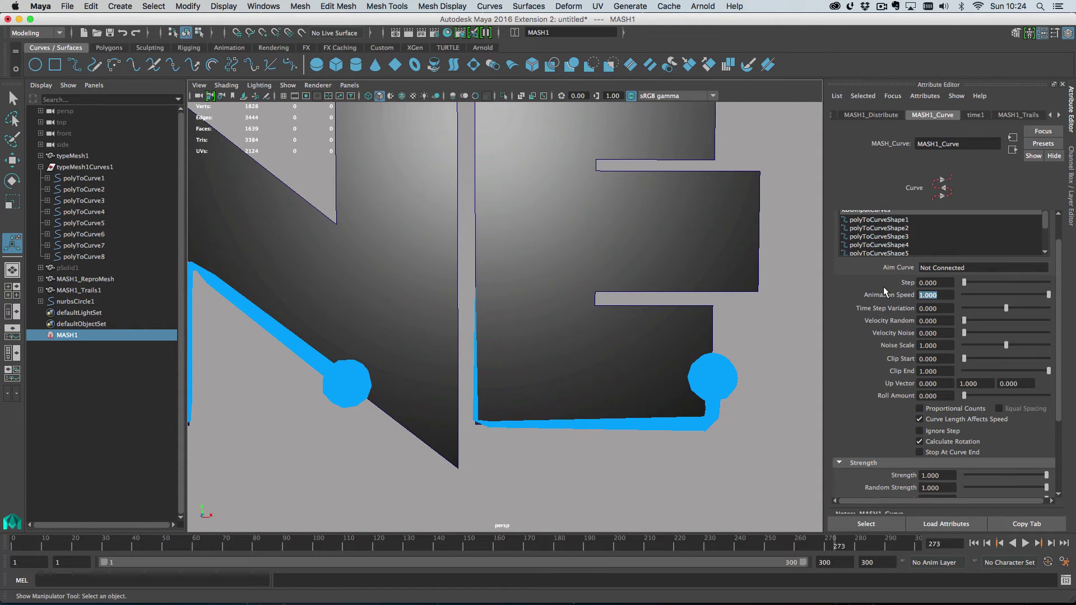
type("0.5")
key("Return")
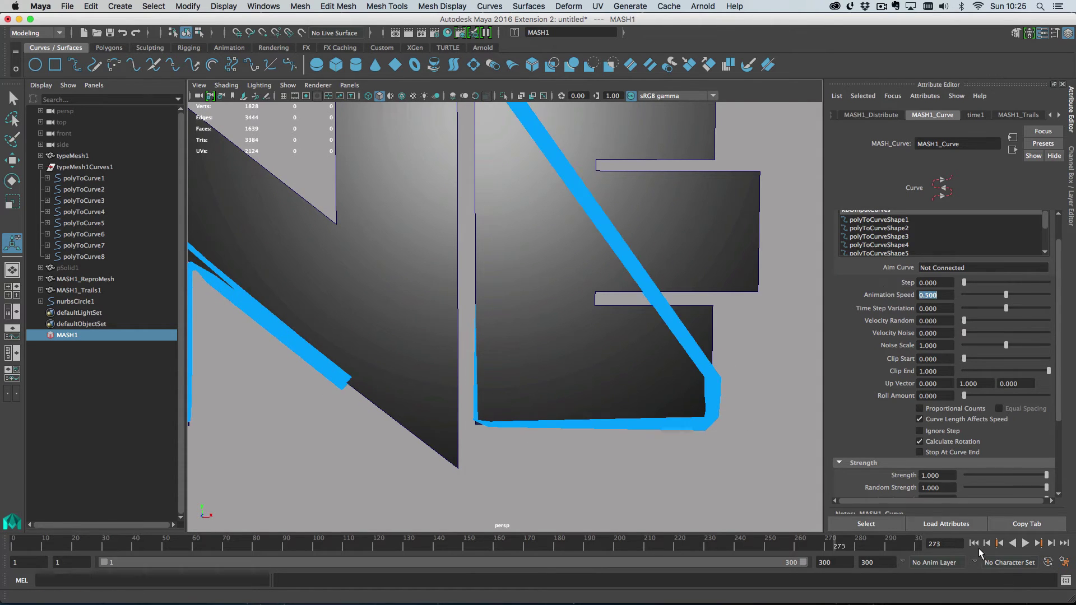
left_click(977, 545)
left_click(1025, 544)
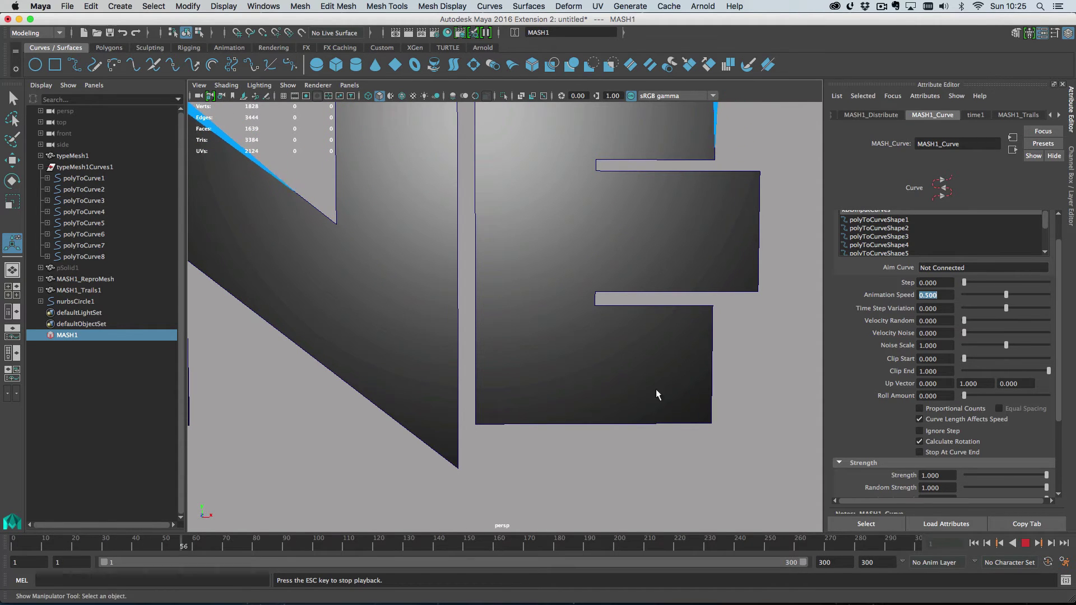
right_click_drag(642, 384, 608, 393, "alt")
middle_click_drag(608, 394, 609, 420, "alt")
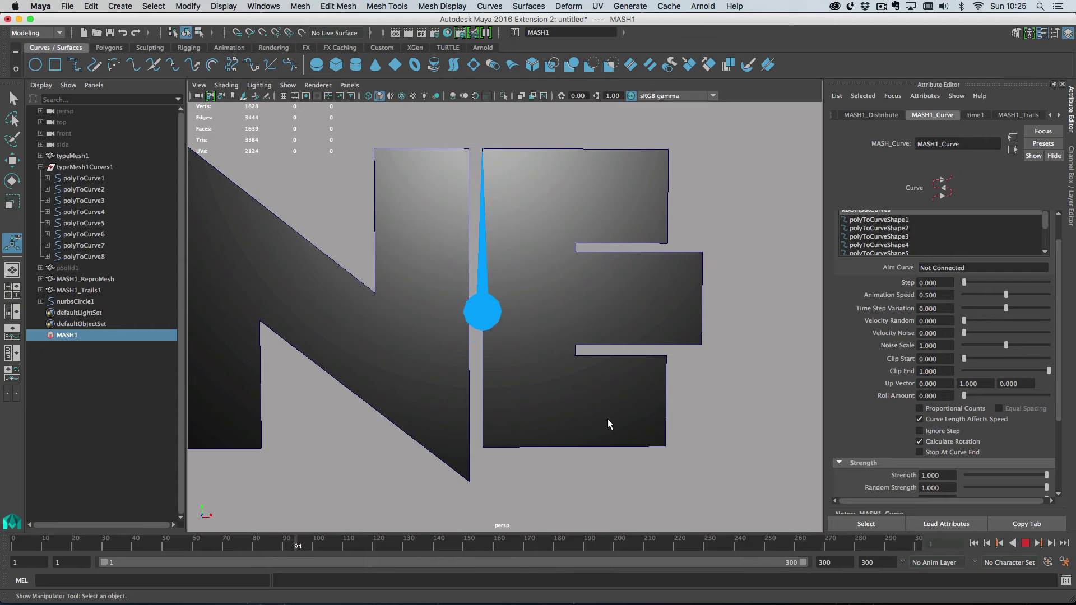
key("Escape")
Try the smooth mesh preview on the trails mesh and return it to unsmoothed display
left_click(540, 446)
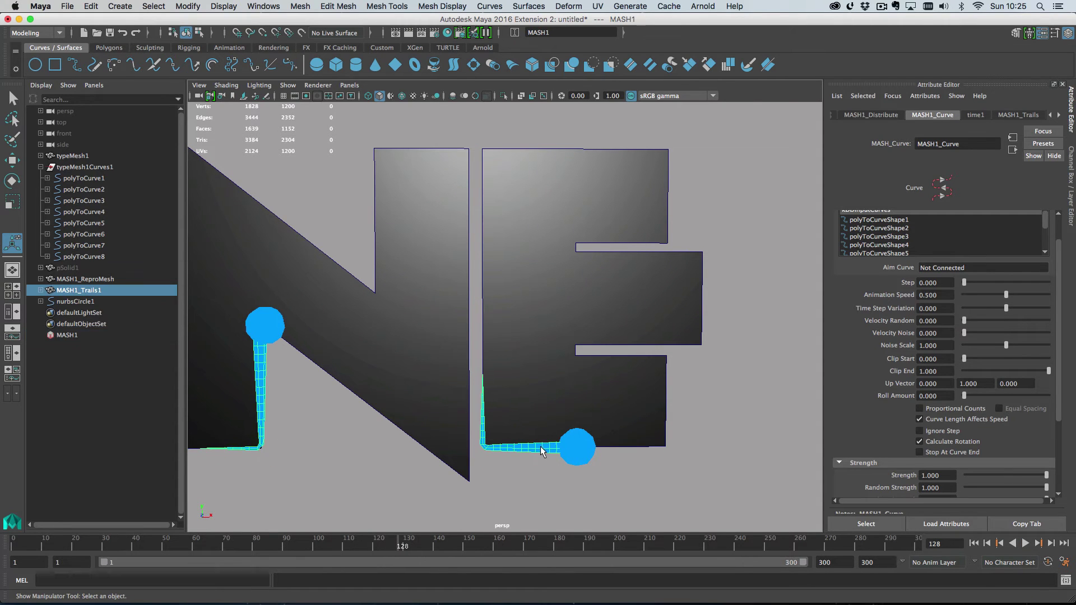
left_click(664, 496)
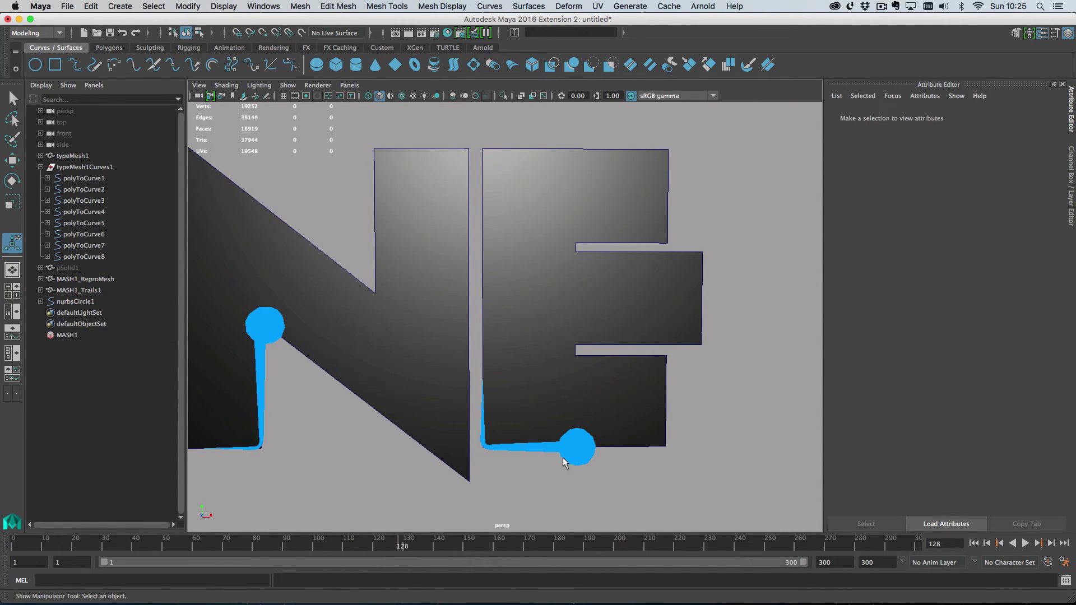
left_click(547, 449)
key("1")
Examine the trails across the whole word and the settings of the MASH1_Trails node
right_click_drag(711, 479, 509, 399, "alt")
middle_click_drag(511, 398, 638, 415, "alt")
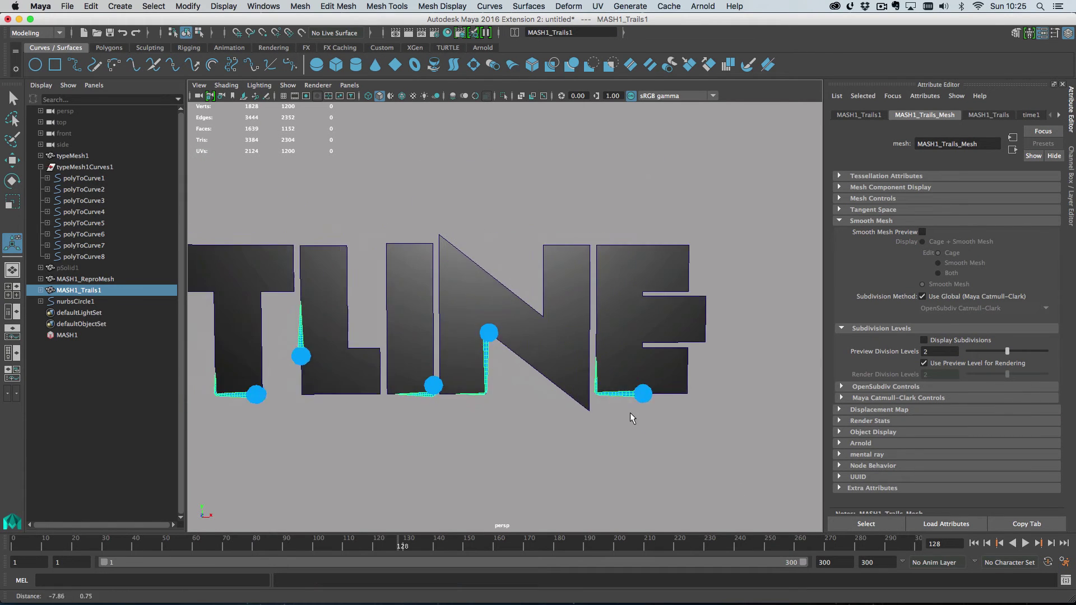
right_click_drag(638, 415, 587, 398, "alt")
middle_click_drag(588, 398, 647, 415, "alt")
right_click_drag(647, 416, 649, 402, "alt")
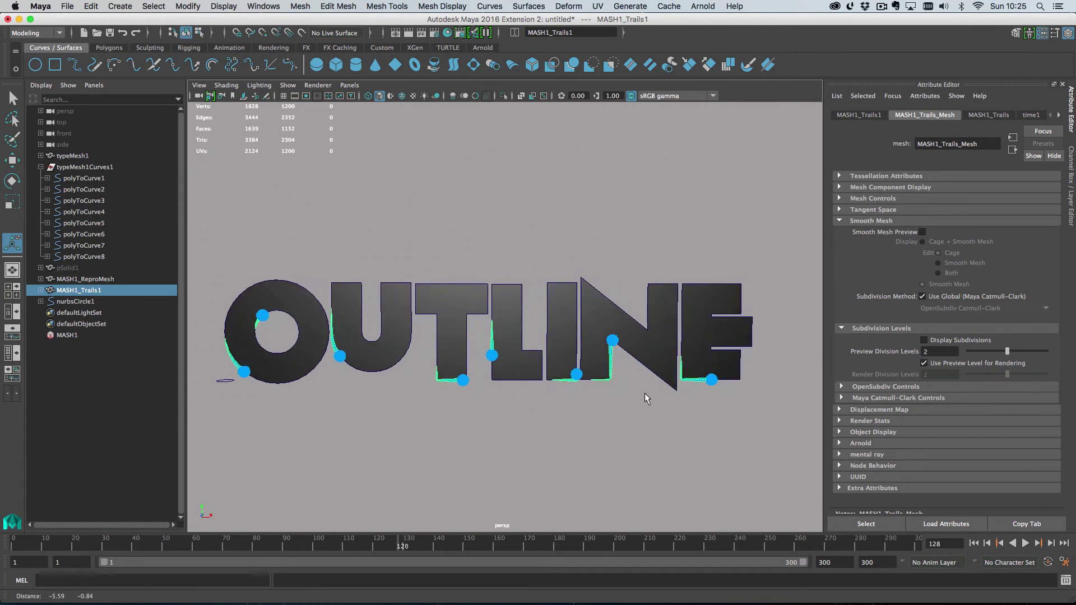
right_click_drag(645, 393, 654, 399, "alt")
middle_click_drag(654, 399, 657, 393, "alt")
left_click_drag(657, 393, 660, 392, "alt")
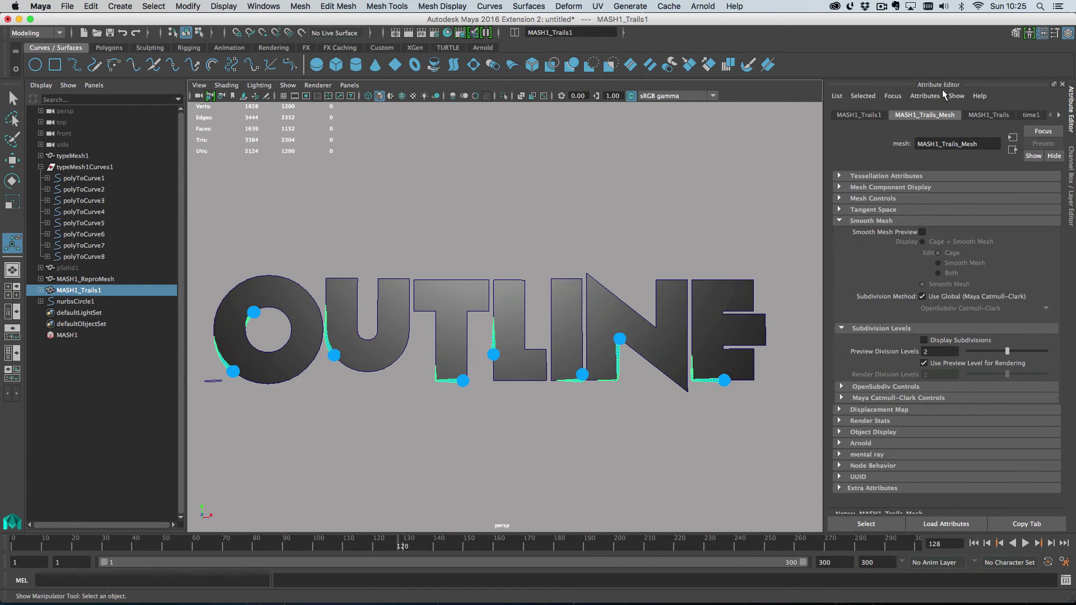
left_click(980, 115)
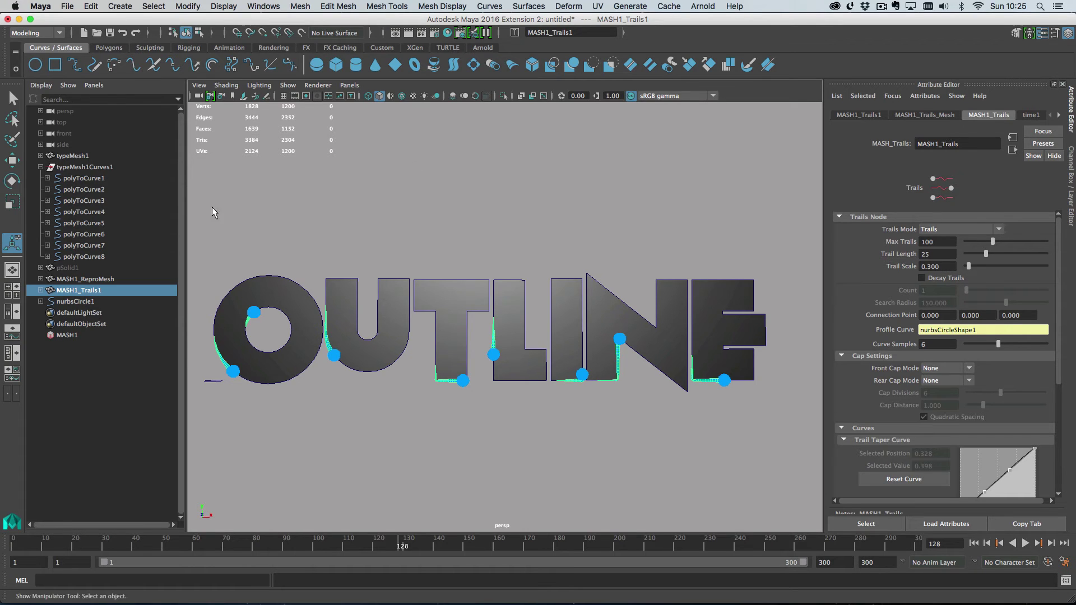
Try an Animation Speed of 4 on MASH1_Curve and play the animation
left_click(68, 335)
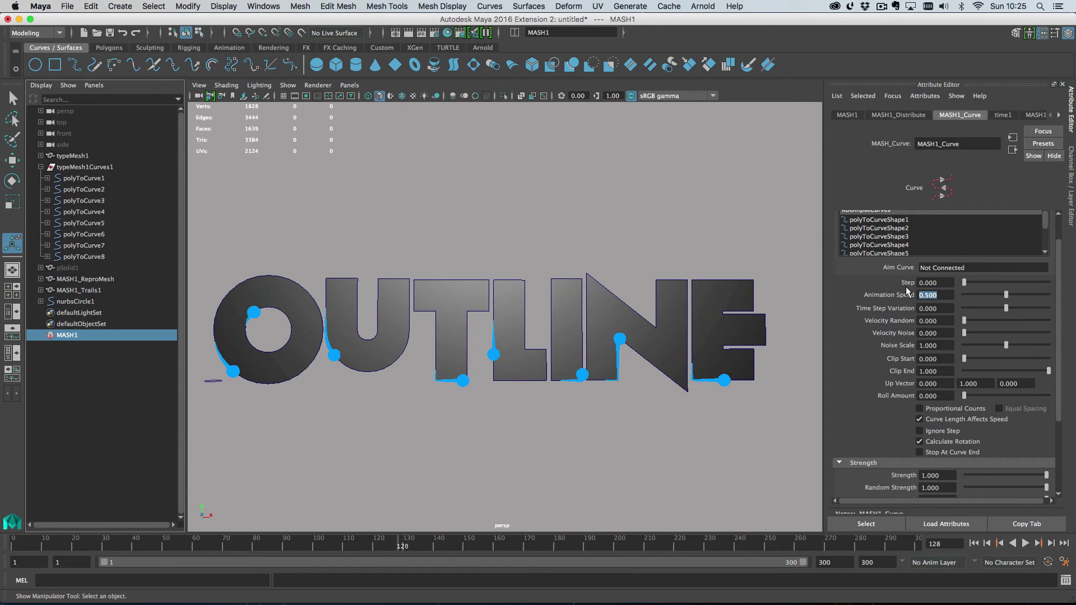
type("4")
key("Return")
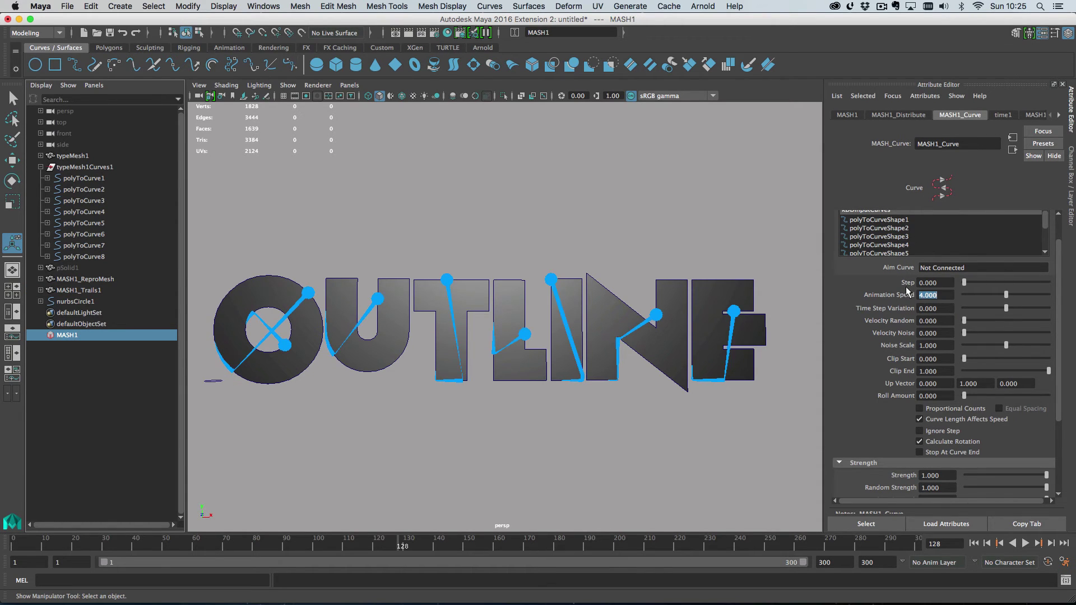
left_click(1026, 544)
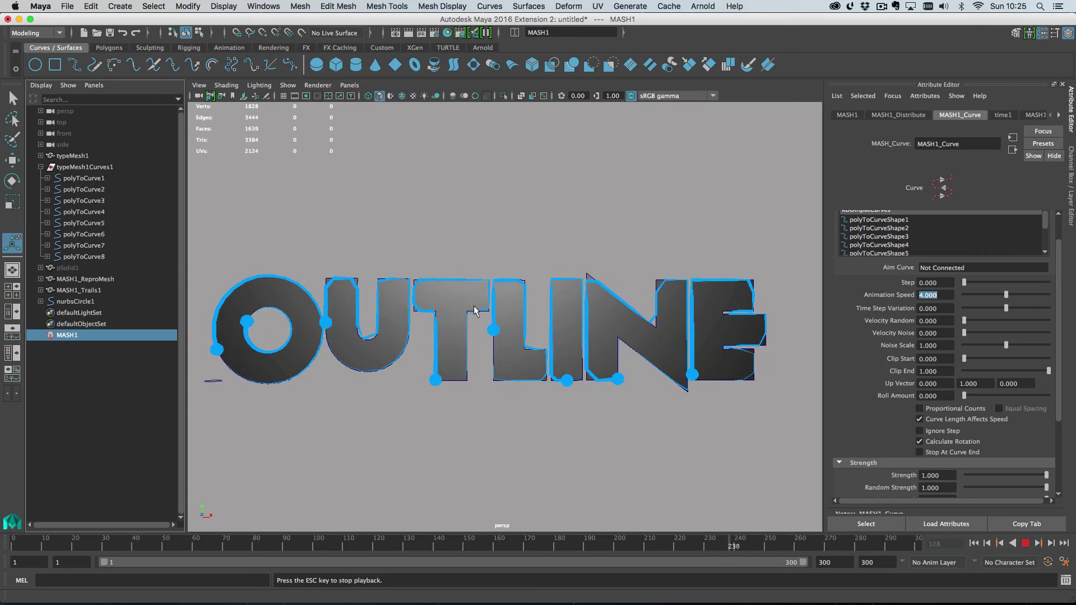
key("Escape")
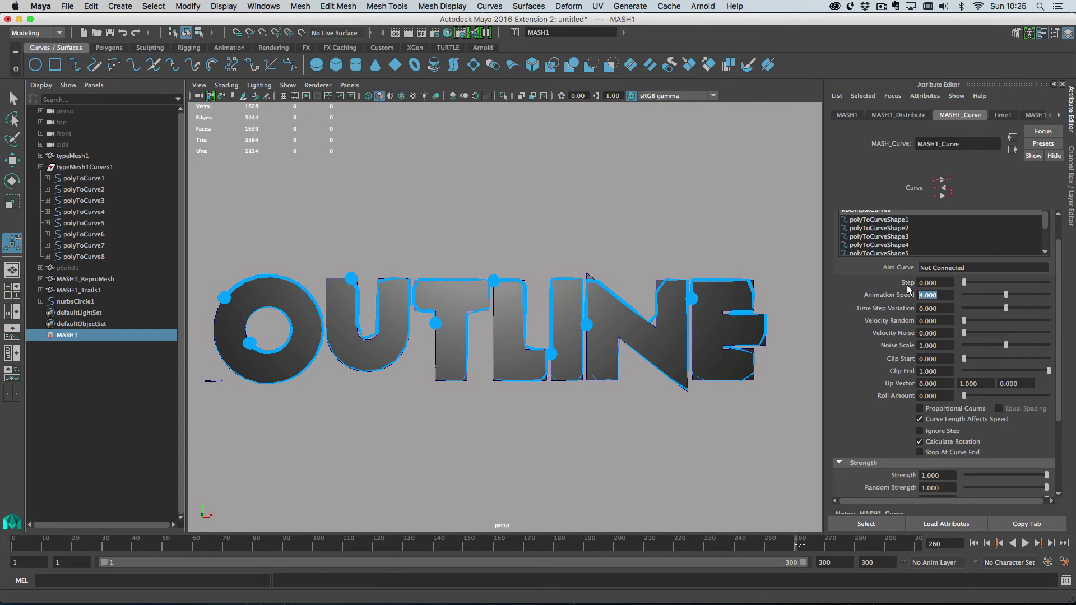
Try an Animation Speed of 2 on MASH1_Curve and replay the animation from the start
type("2")
key("Return")
left_click(974, 543)
left_click(1025, 544)
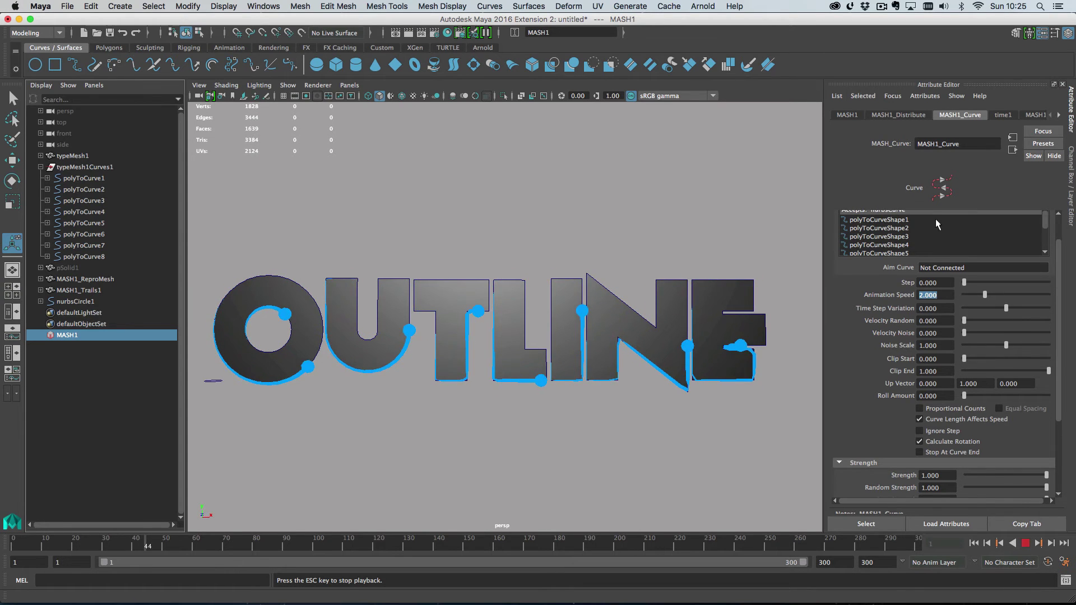
Return MASH1_Curve's Animation Speed to 0.5 during playback and stop the animation
type("0.5")
key("Return")
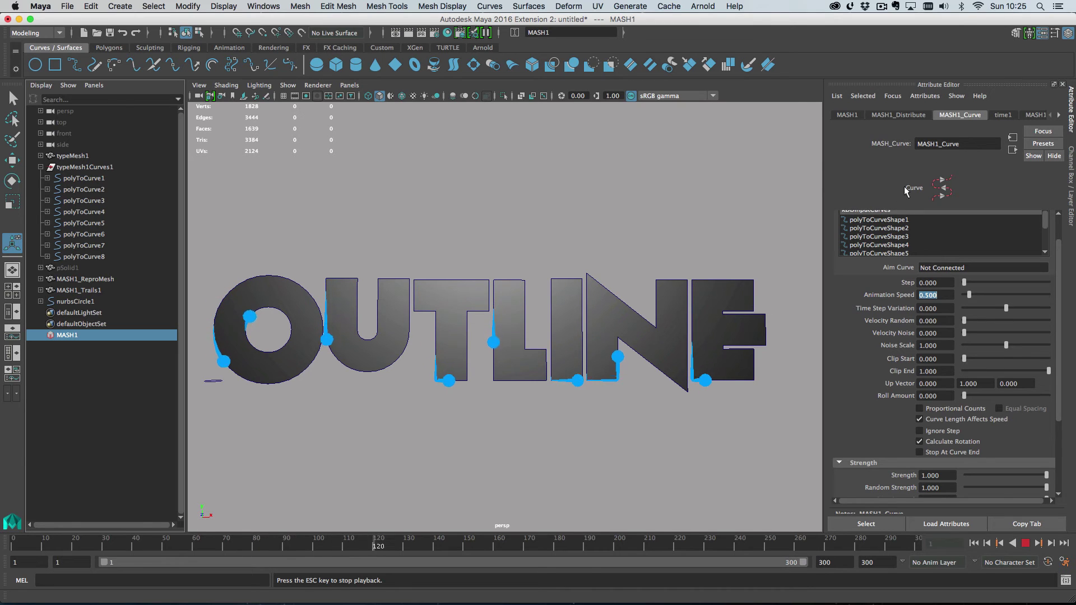
key("Escape")
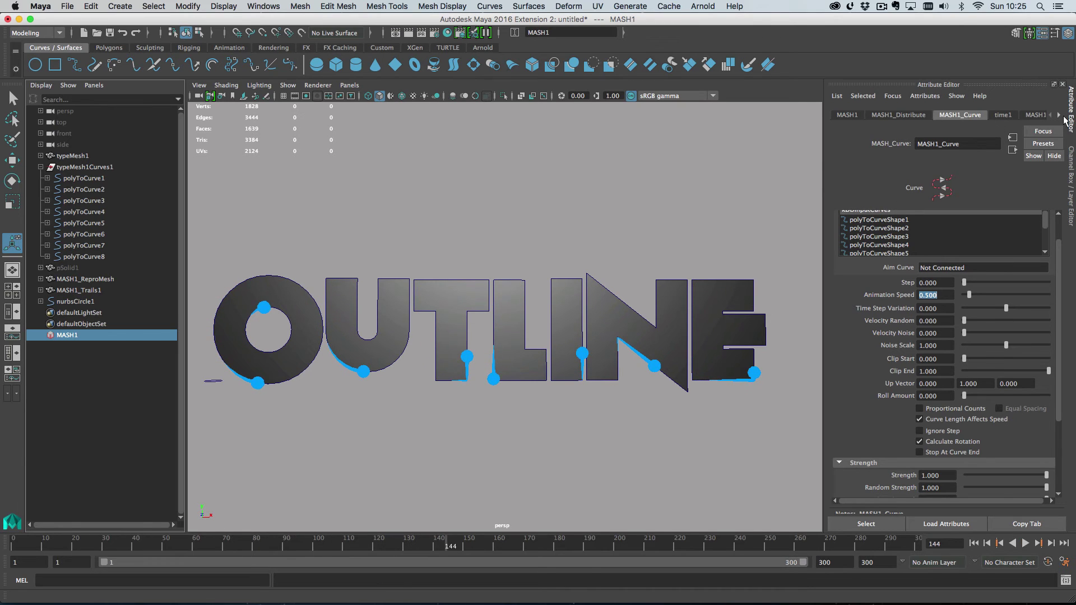
Set the Trail Length of MASH1_Trails to 50 and play the animation briefly
left_click(1060, 115)
left_click(1059, 115)
left_click(925, 115)
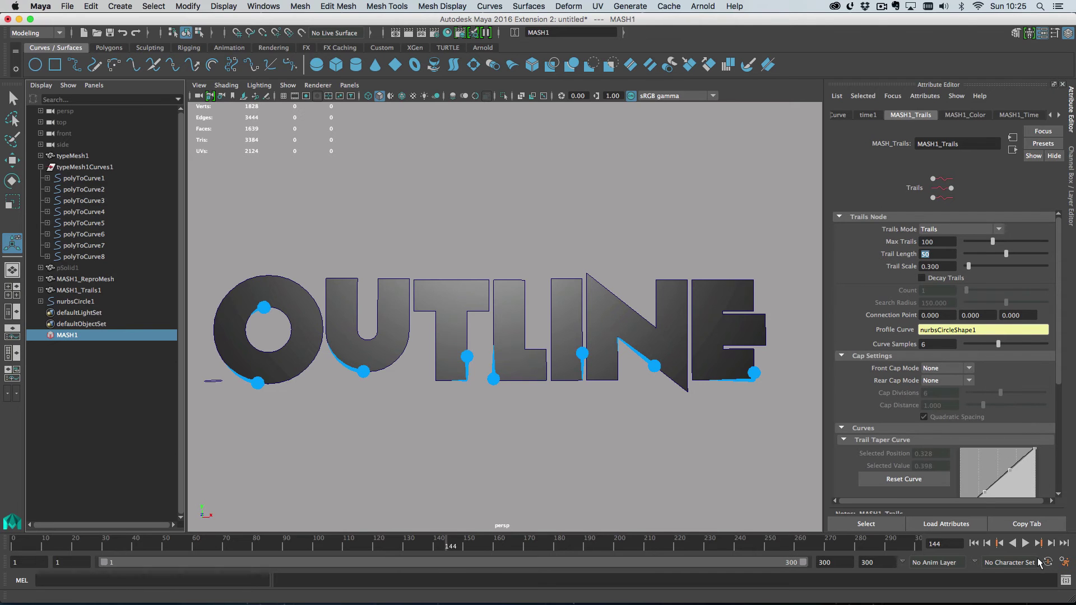
left_click(1026, 543)
key("Escape")
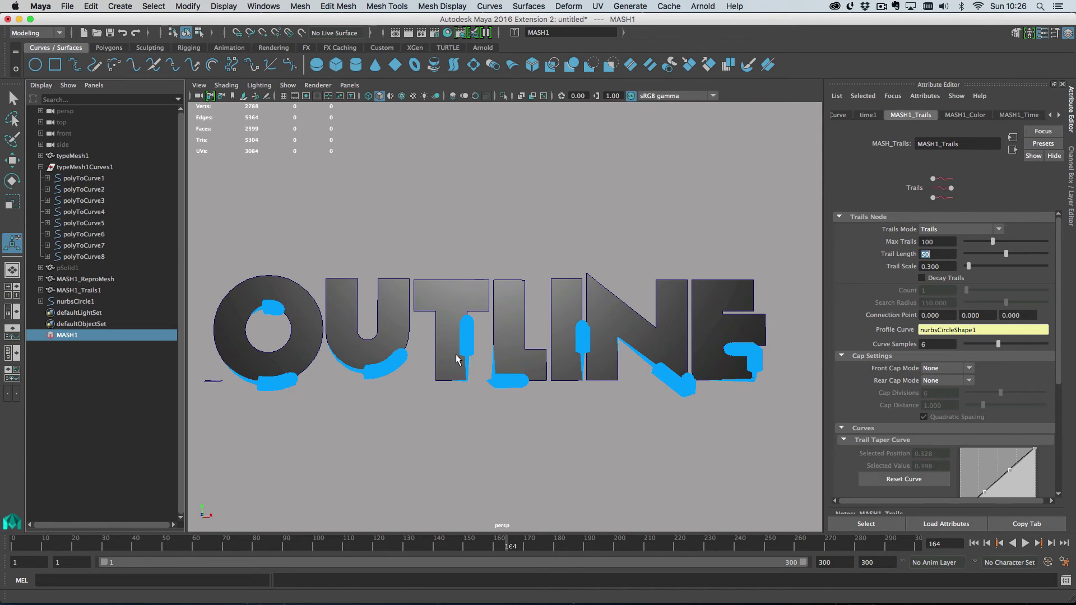
Move the lower middle point of the Trail Taper Curve to position 0.351 and value 0.347, and play the animation
left_click_drag(453, 348, 470, 330, "alt")
middle_click_drag(470, 330, 467, 336, "alt")
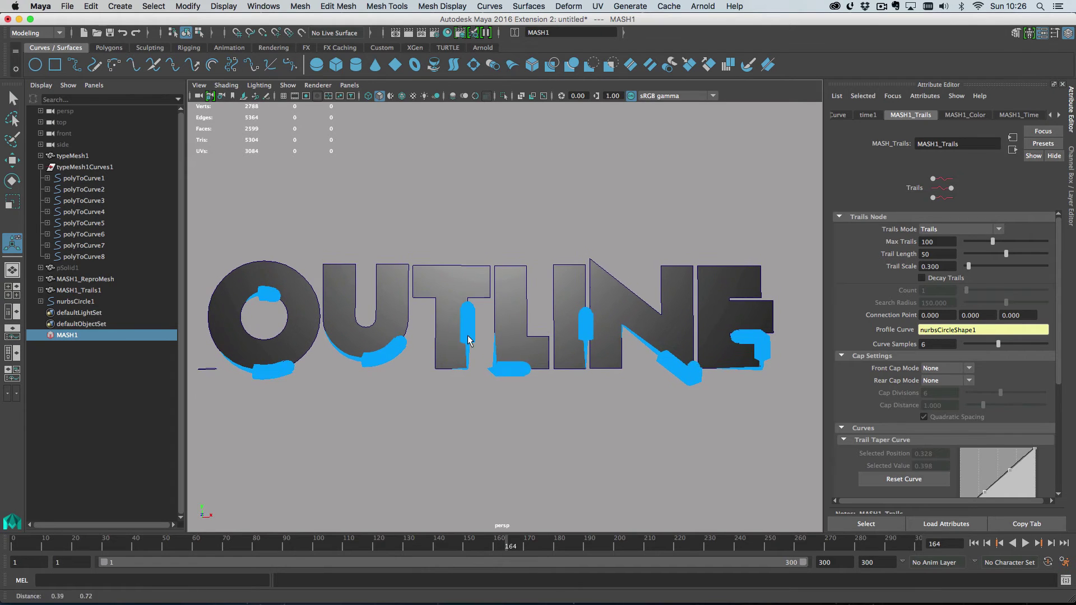
scroll(897, 424, "down", 3)
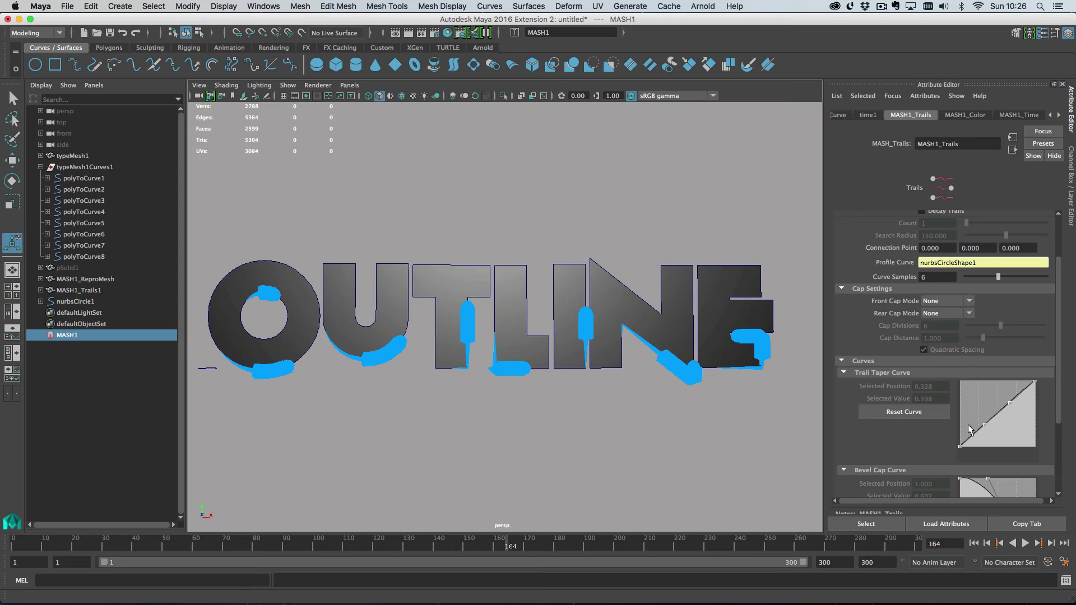
left_click_drag(984, 423, 987, 423)
left_click(1025, 543)
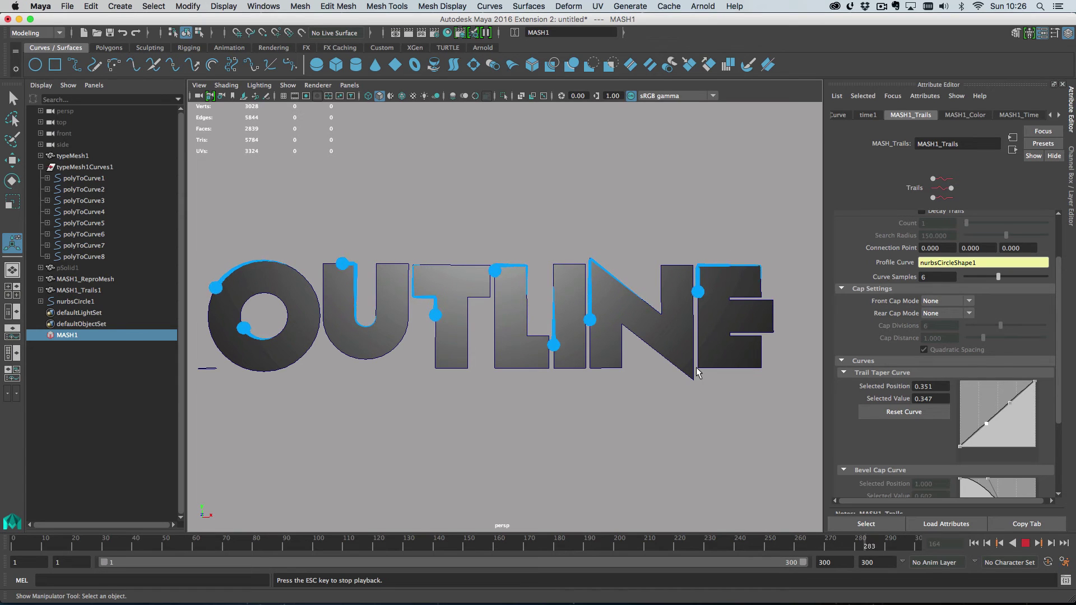
Stop playback, select MASH1_ReproMesh and MASH1_Trails1, and review the export-all Alembic options without exporting anything
key("Escape")
left_click(325, 267)
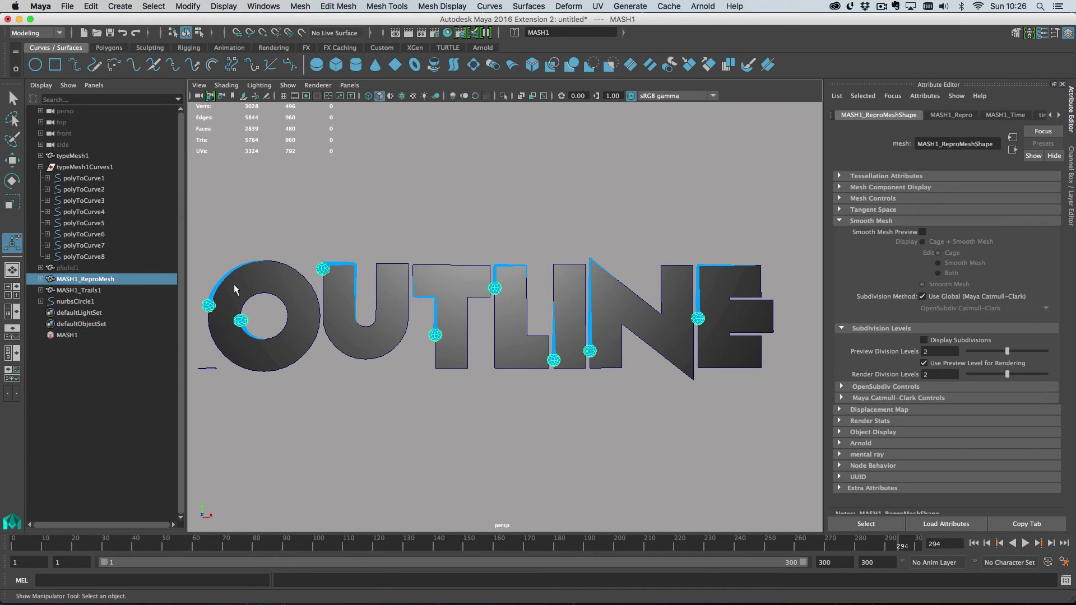
left_click(219, 280, "shift")
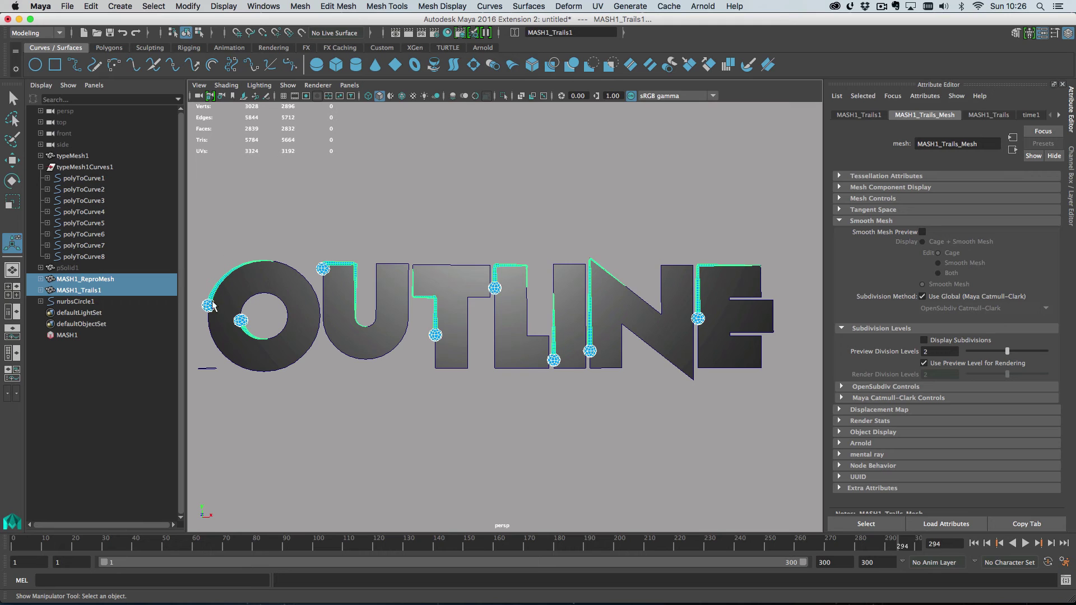
left_click(691, 6)
mouse_move(669, 6)
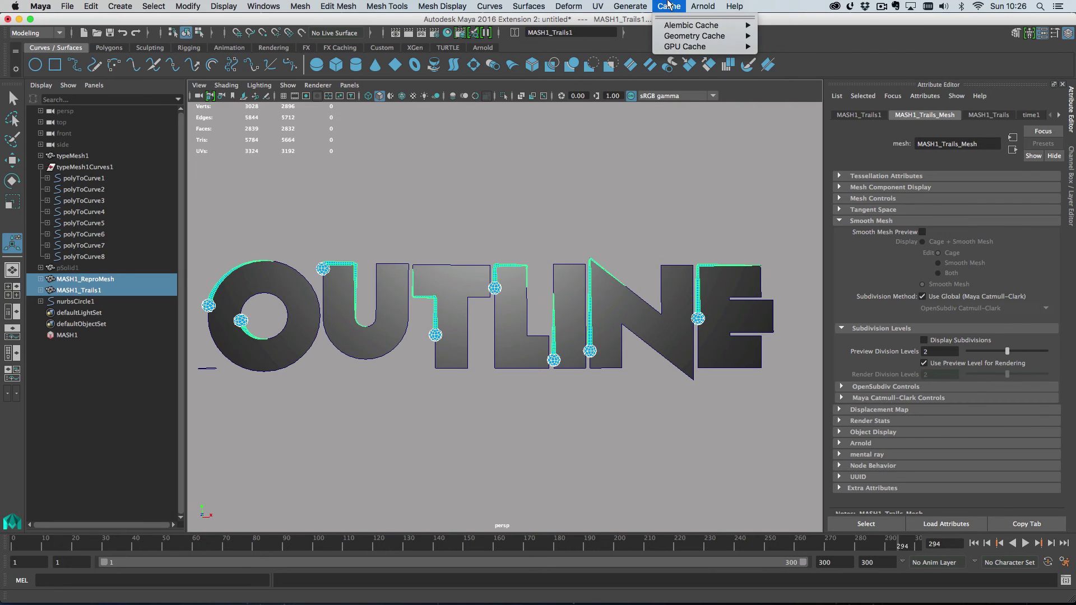
mouse_move(723, 25)
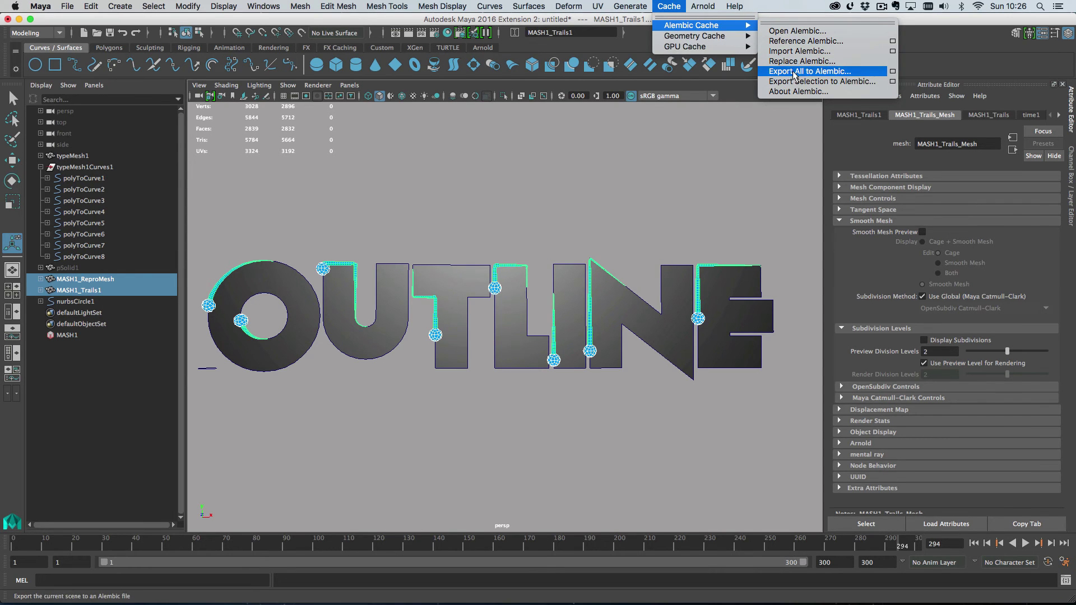
left_click(893, 71)
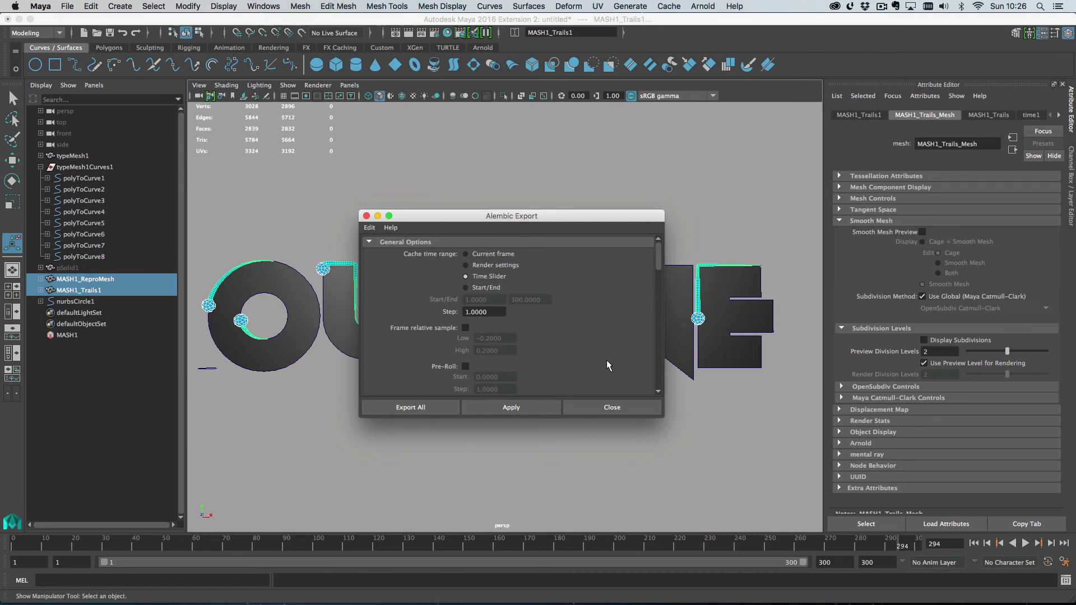
scroll(563, 356, "down", 8)
scroll(564, 356, "down", 10)
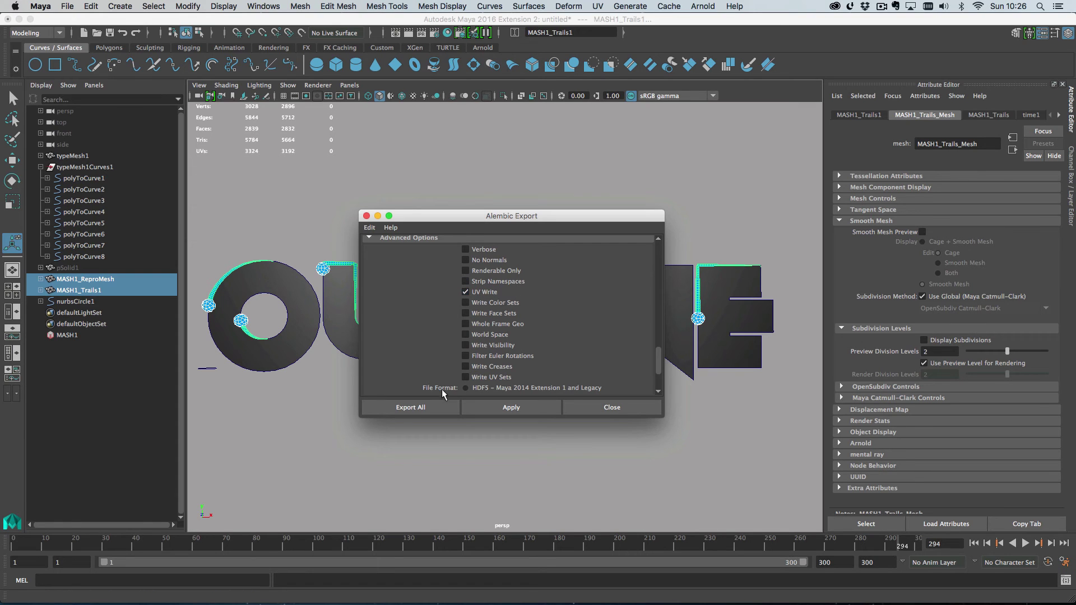
left_click(367, 216)
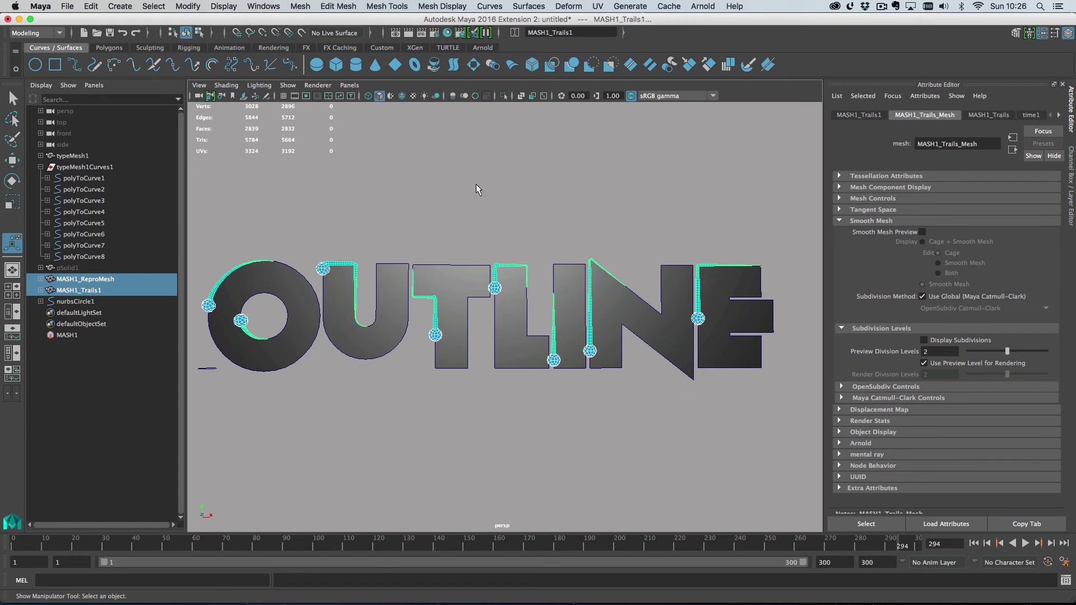
Import the Alembic cache Outline.abc into the scene
left_click(669, 6)
mouse_move(724, 26)
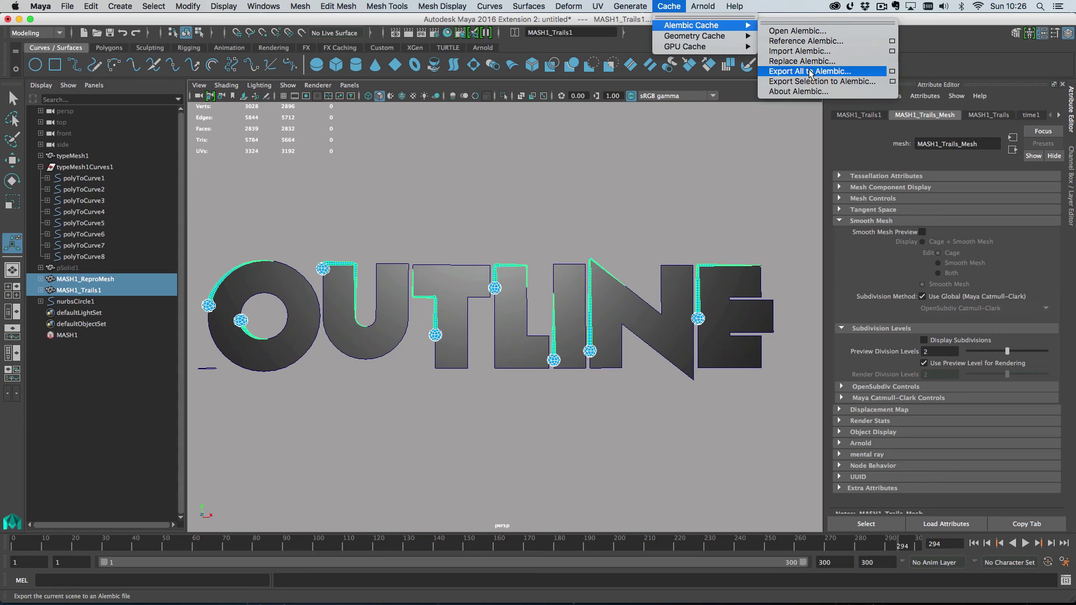
left_click(810, 53)
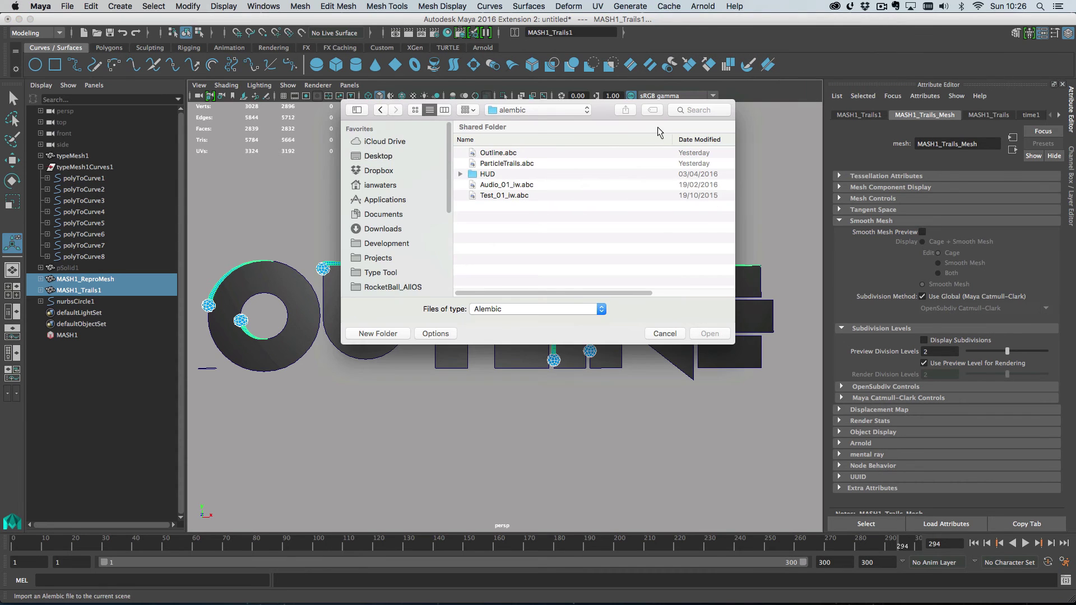
double_click(527, 152)
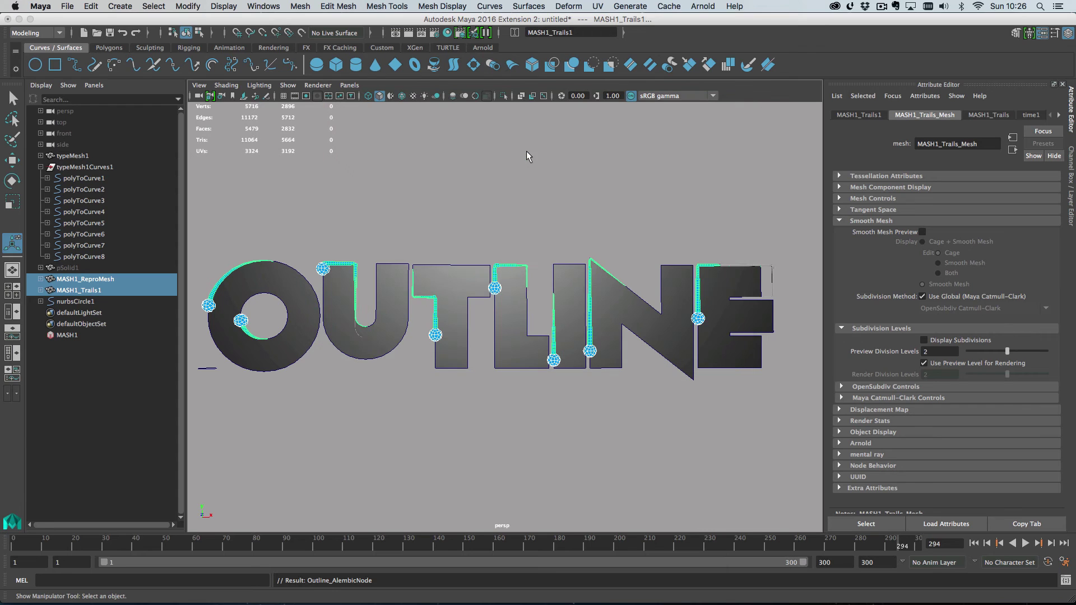
Hide the original MASH1_ReproMesh and MASH1_Trails1 meshes
left_click(126, 277)
left_click(126, 289, "ctrl")
key("ctrl+h")
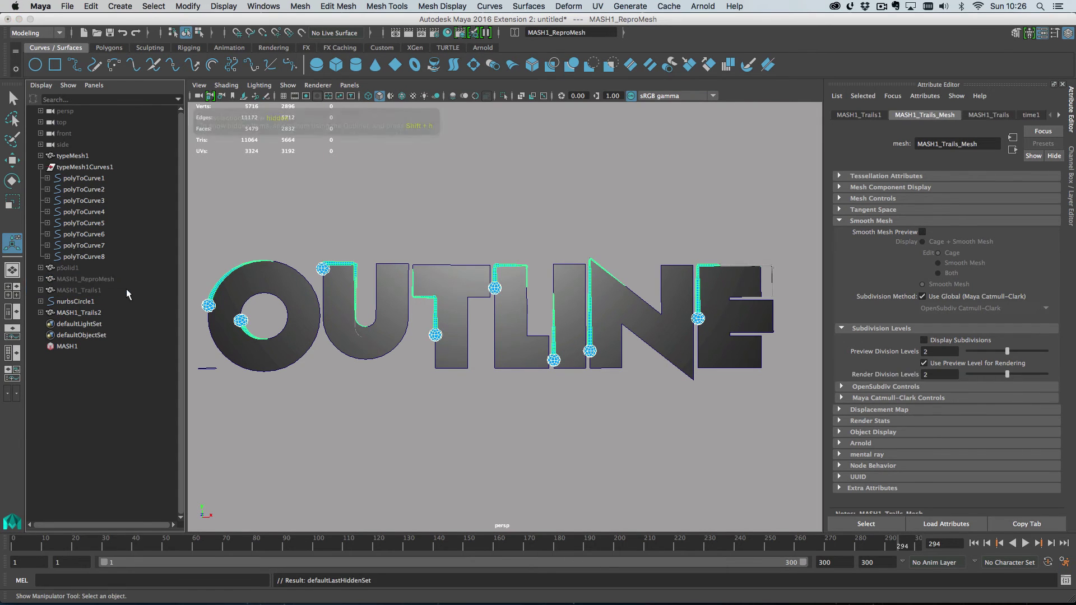
Select the imported MASH1_Trails2 mesh and scrub the animation to frame 155 to compare its trails with the letters
left_click(110, 313)
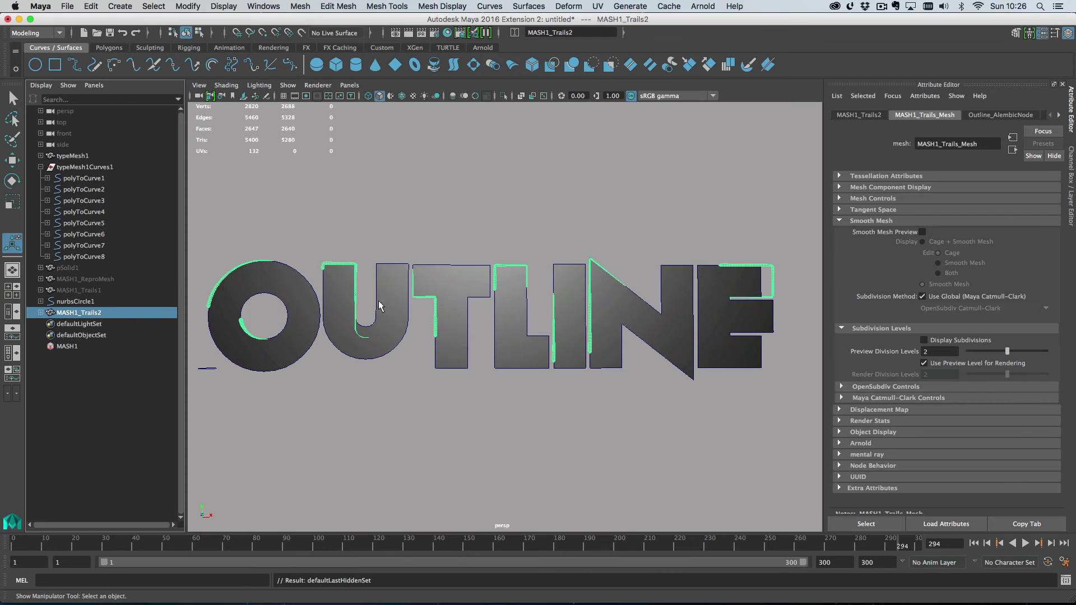
left_click_drag(380, 303, 407, 336, "alt")
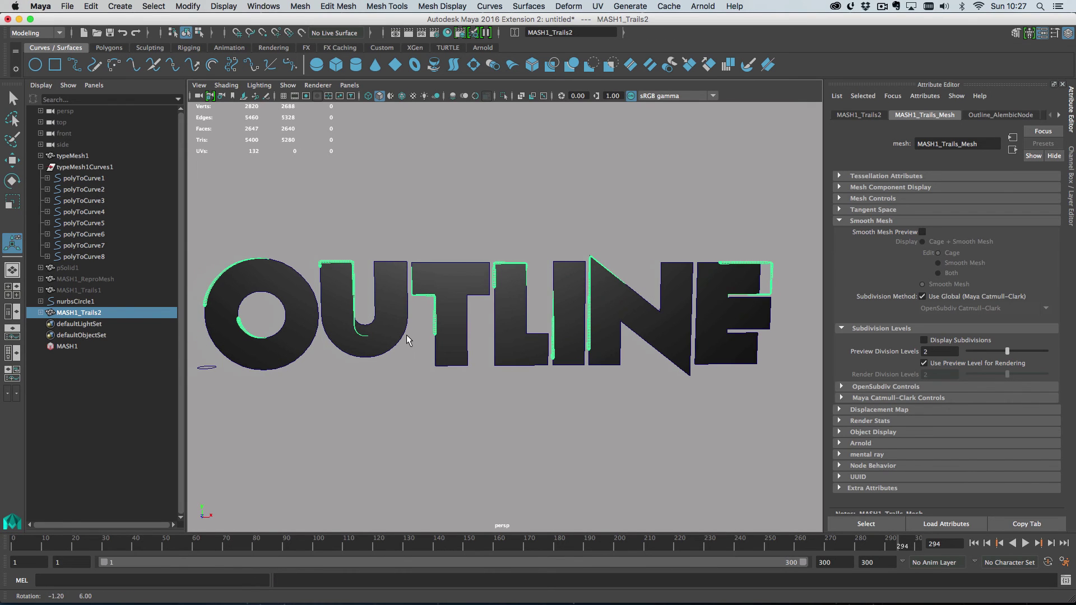
left_click_drag(606, 379, 664, 391, "alt")
left_click_drag(48, 543, 479, 485)
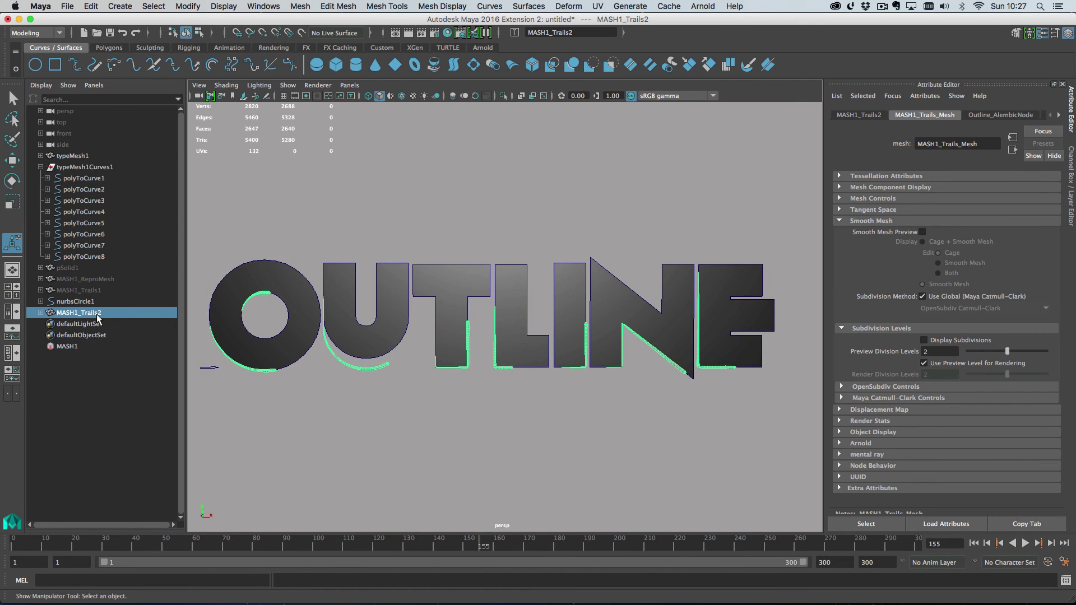
Swap the U and E in typeMesh1's text for the font's other-case letterforms to match the cached trails, and scrub to frame 223
left_click(103, 157)
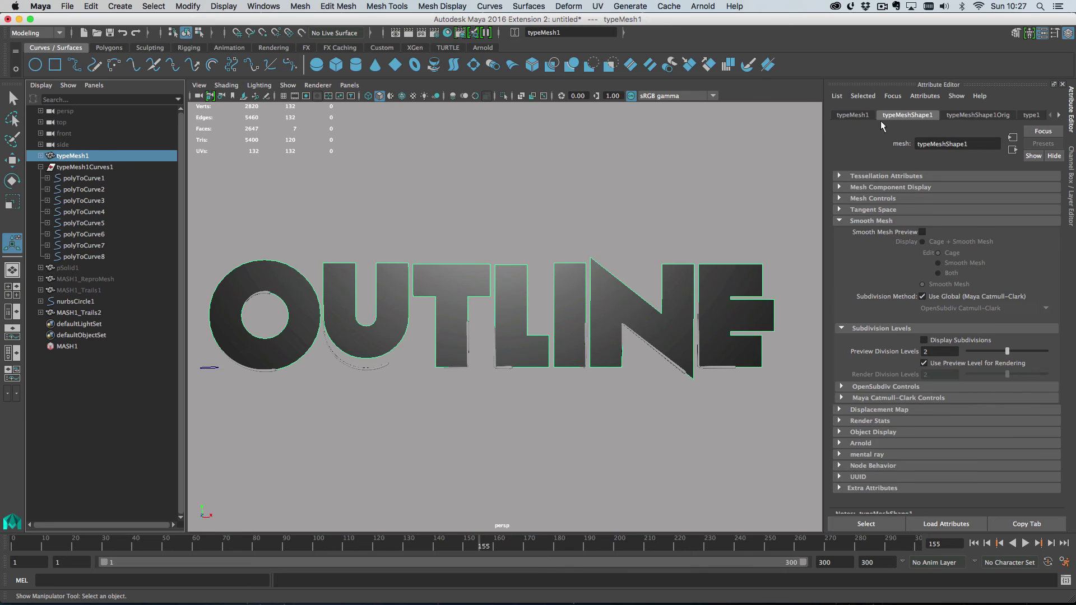
left_click(1030, 115)
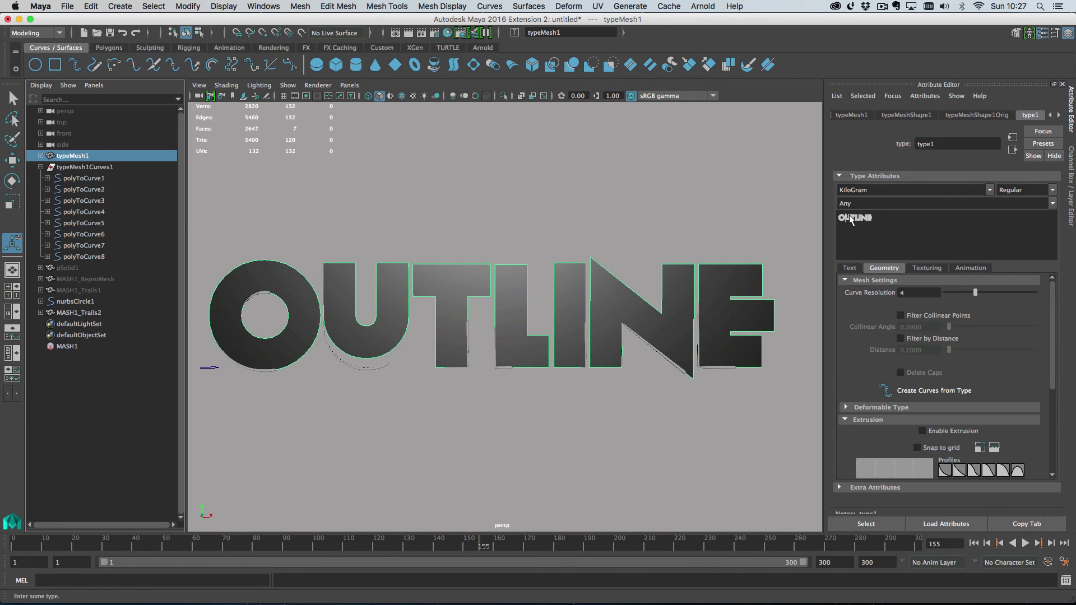
type("U")
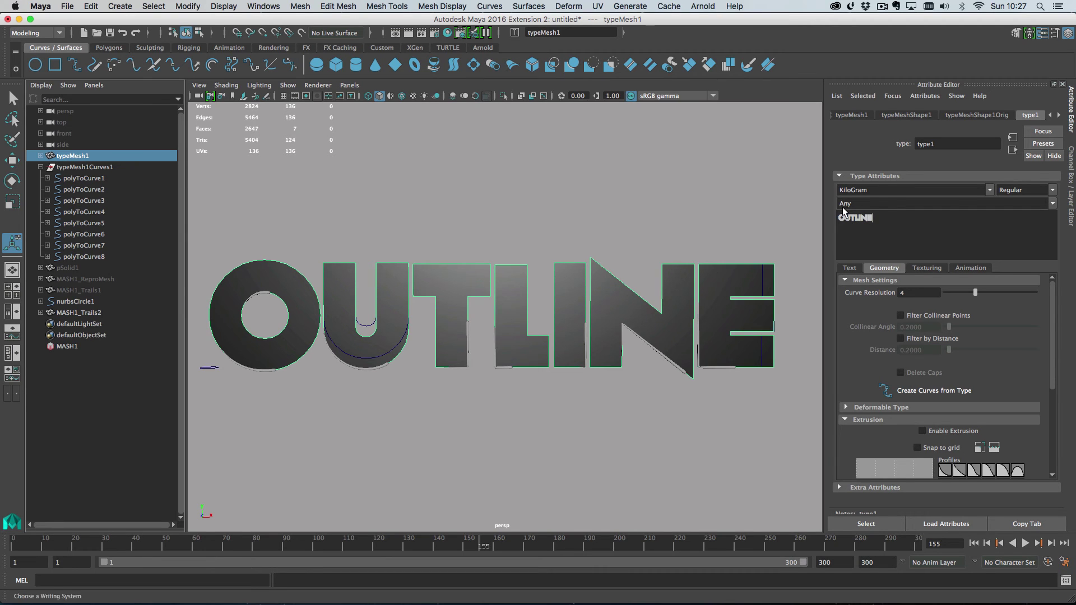
left_click_drag(9, 546, 684, 565)
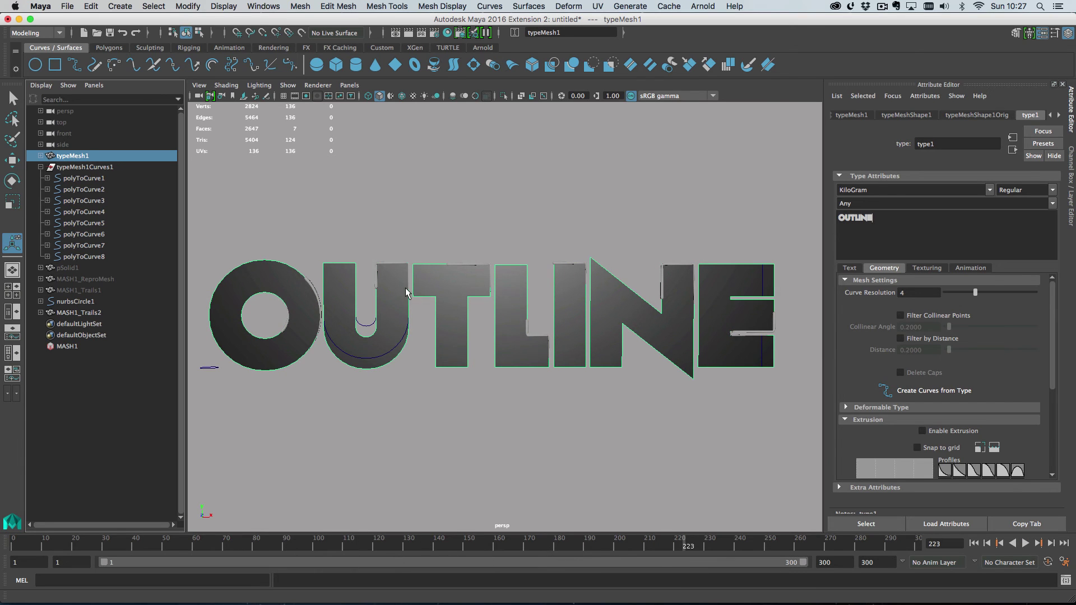
Hide the typeMesh1Curves1 group so its curves no longer overlay the letters
left_click(372, 280)
right_click_drag(373, 272, 454, 583)
left_click(437, 399)
left_click(109, 168)
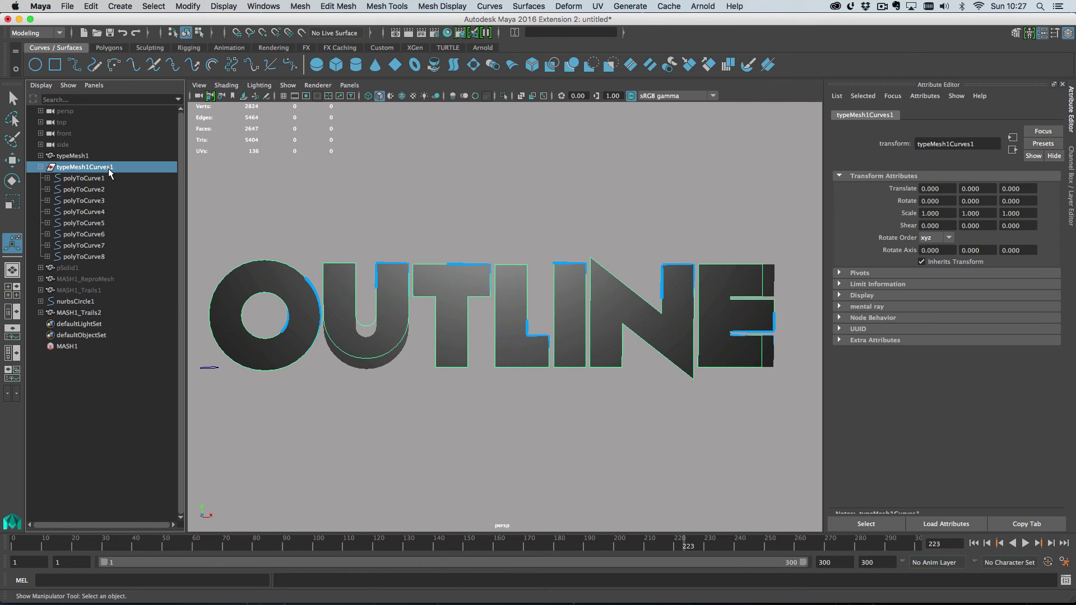
key("ctrl+h")
Cycle the perspective view's background colour to solid black
left_click_drag(486, 349, 490, 351, "alt")
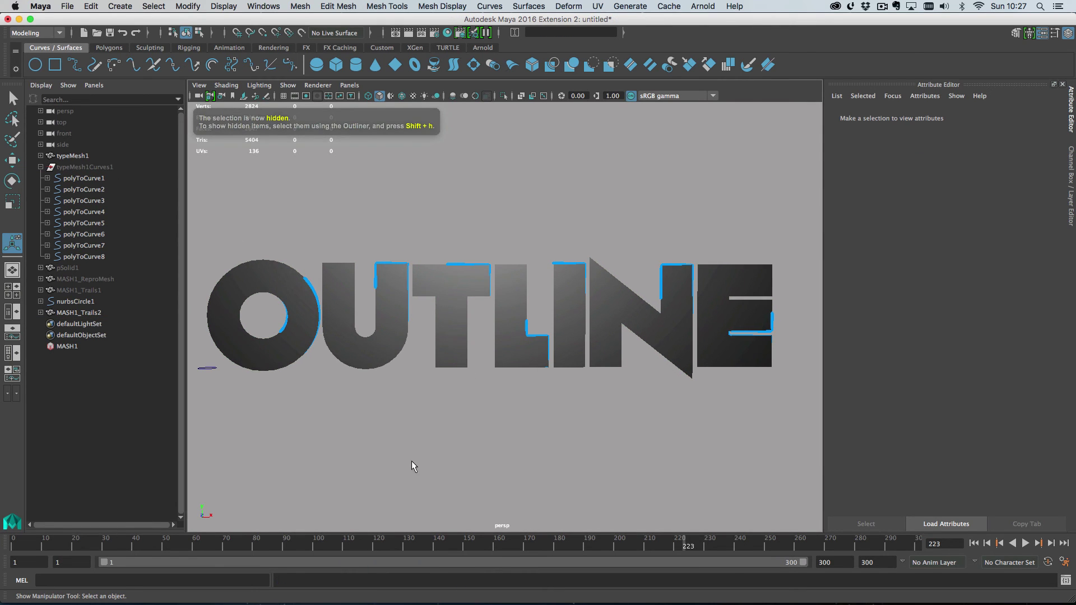
key("alt+b")
key("alt+b")
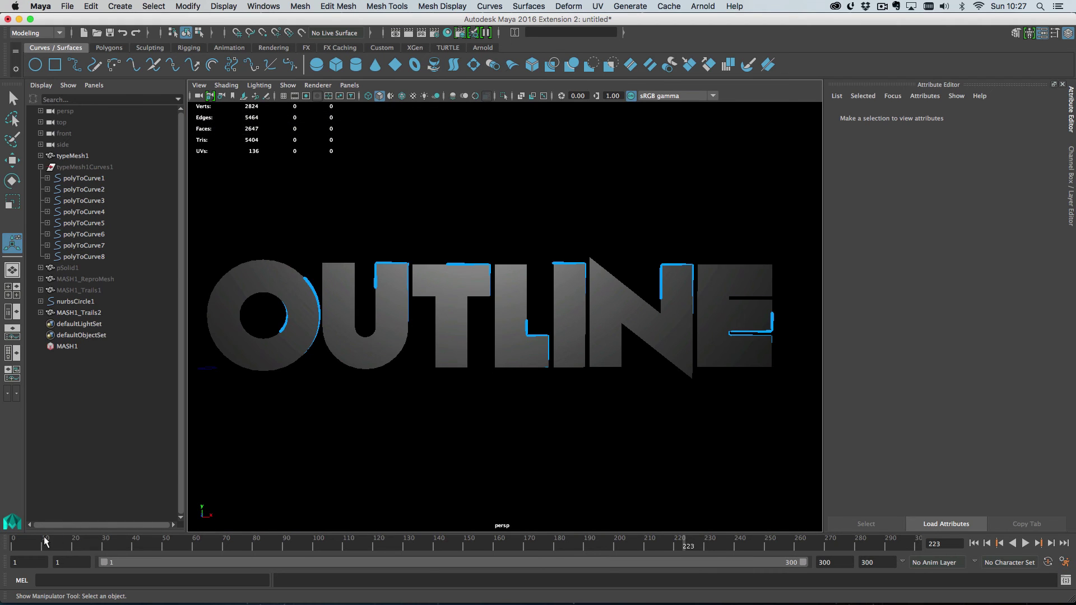
Play and scrub the animation to review the cached trails against the black background
key("alt+v")
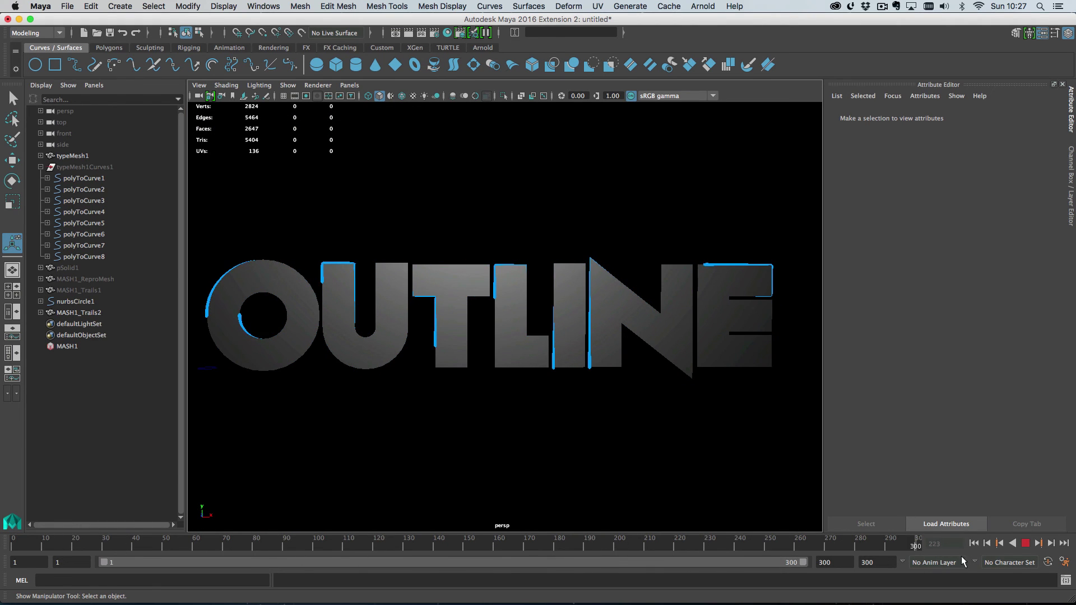
left_click_drag(914, 548, 611, 552)
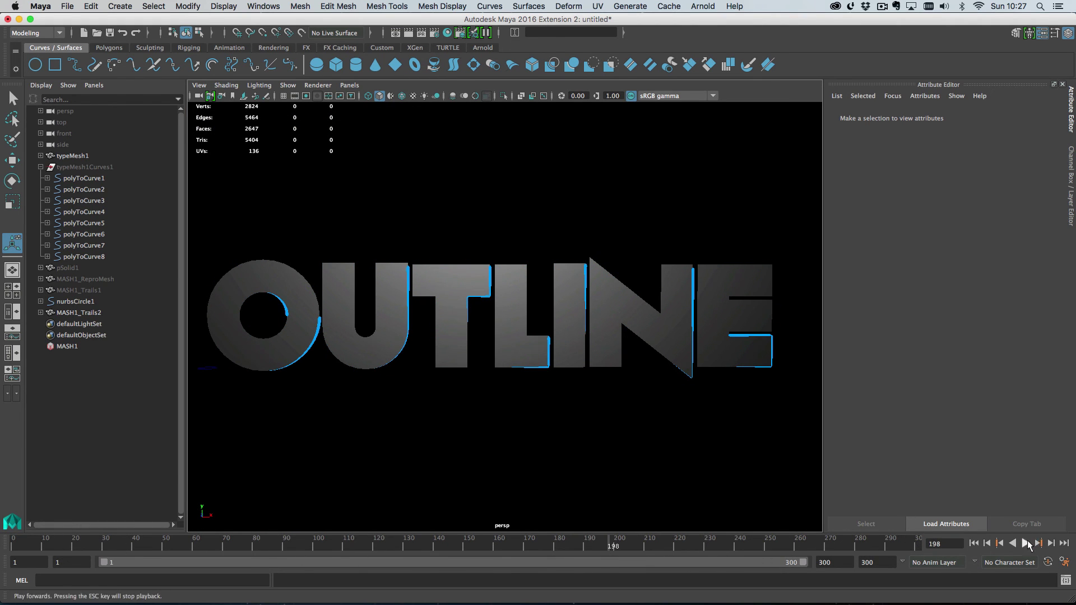
left_click(1026, 545)
key("alt+v")
Set the Speed of MASH1_Trails2's Outline_AlembicNode to 3 and play the animation
left_click(664, 288)
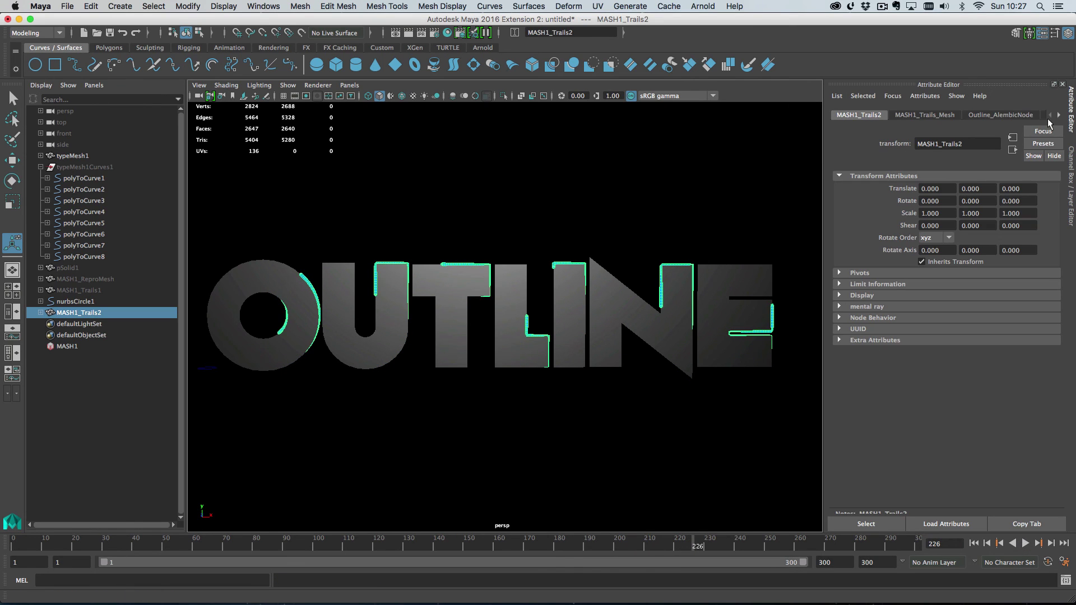
left_click(1018, 117)
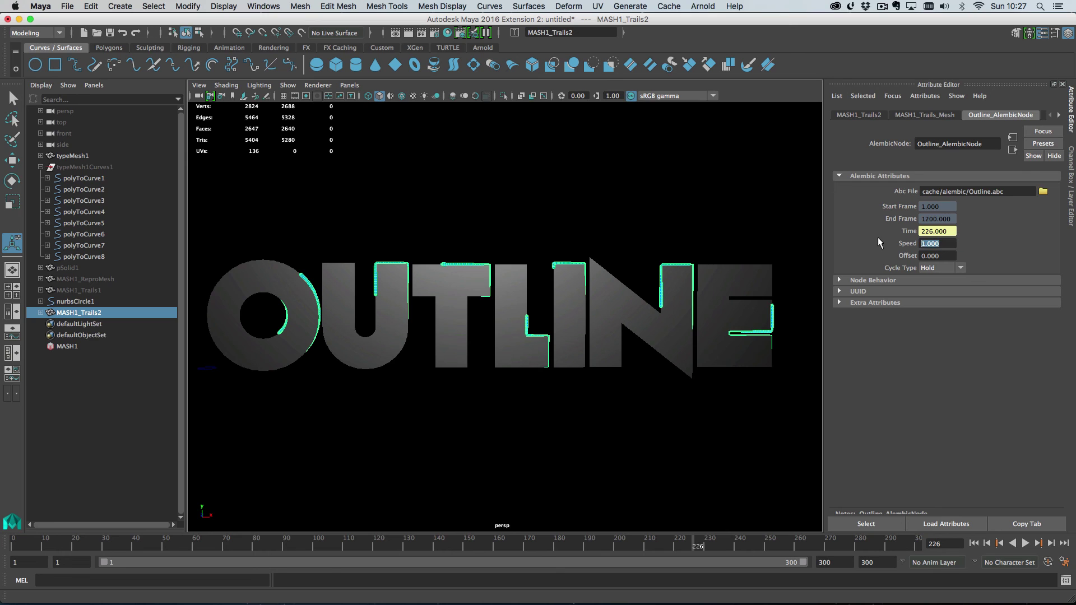
type("3")
key("Return")
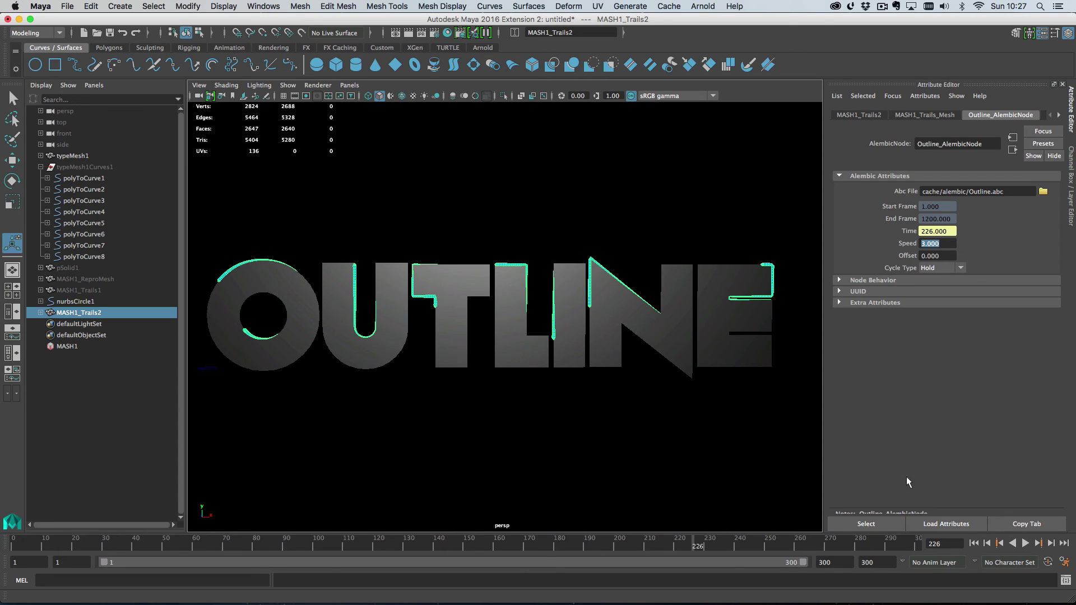
left_click(1025, 543)
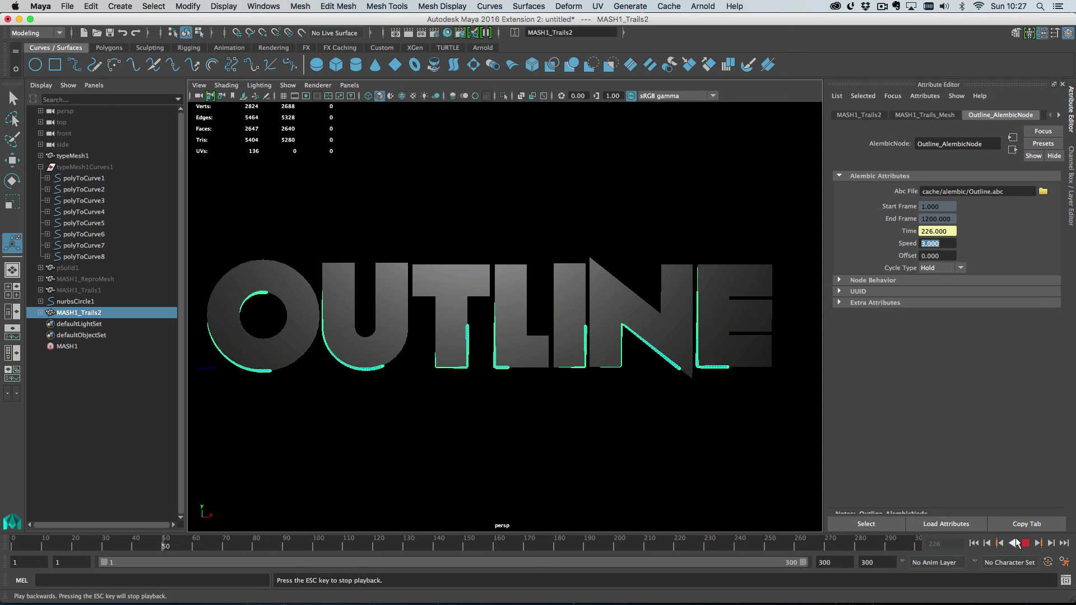
Set the Outline_AlembicNode Speed to 4 during playback, deselect the trails and stop the animation
type("4")
key("Return")
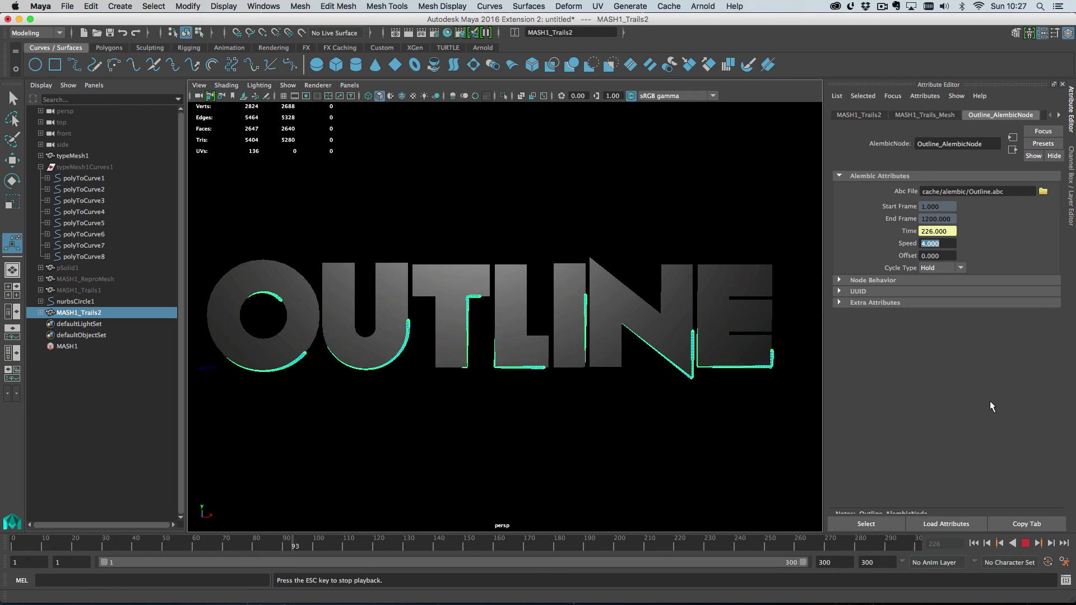
left_click(717, 439)
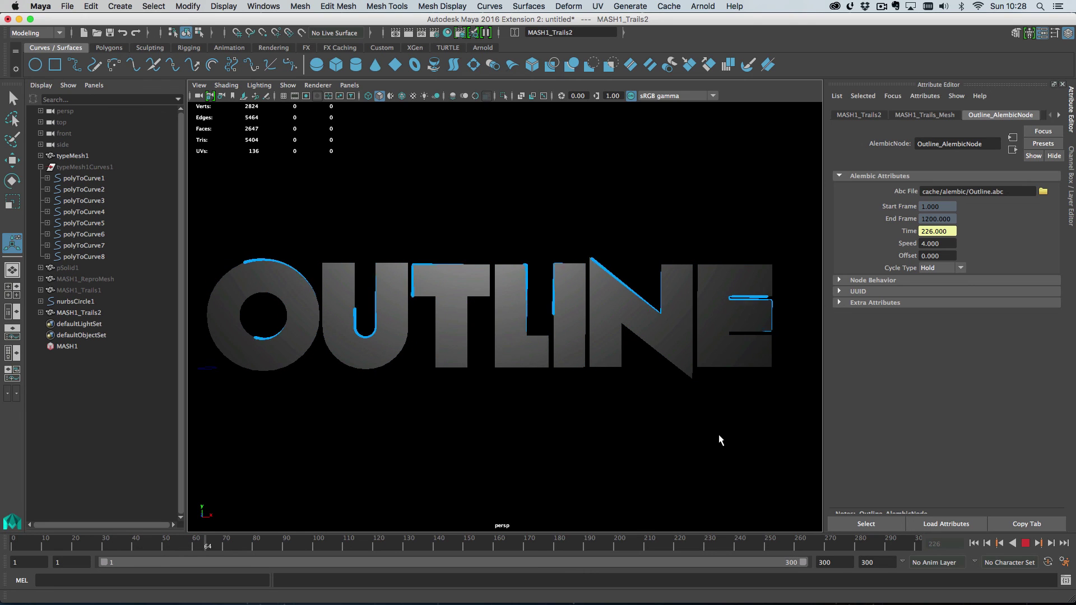
key("Escape")
left_click(667, 413)
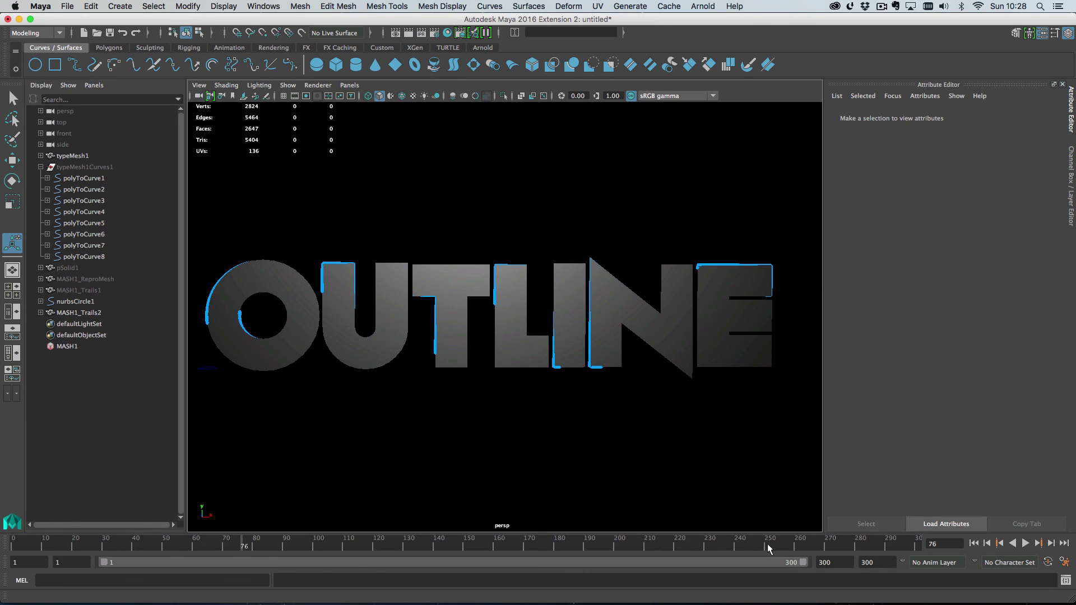
Scrub to frame 51 as the loop's starting pose and set the playback range start to 51
left_click_drag(768, 545, 212, 547)
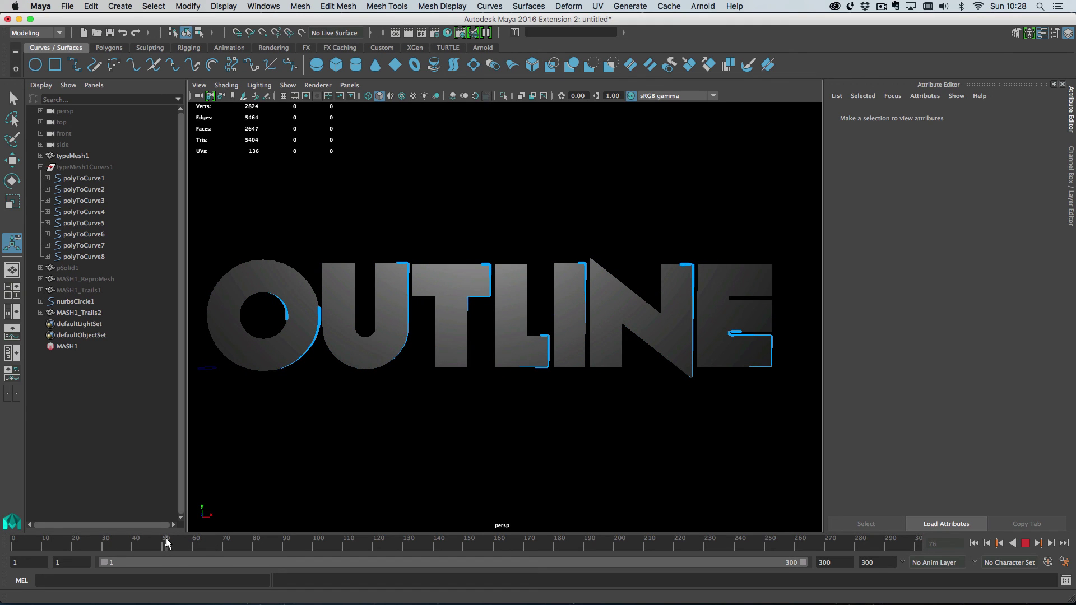
left_click(167, 544)
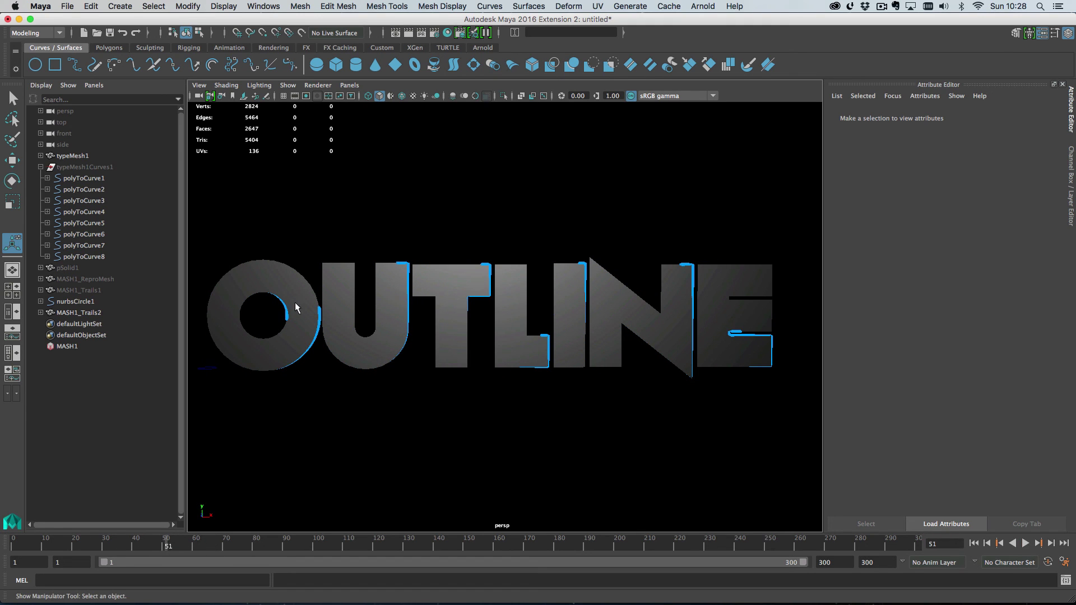
double_click(63, 562)
type("51")
key("Return")
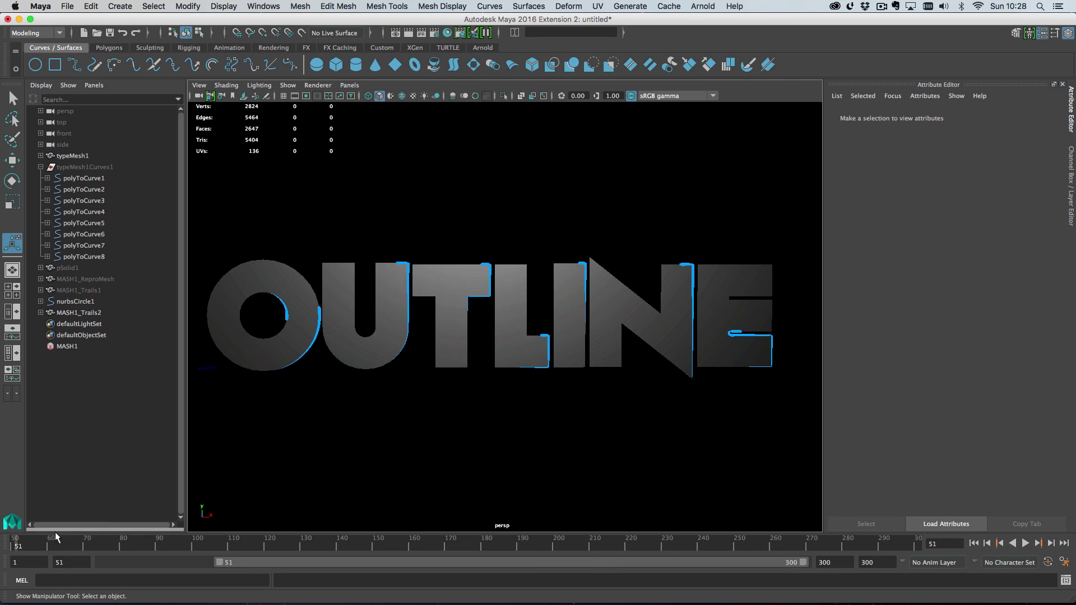
Scrub to the matching pose at frame 100, set the playback range end to 100 and play the loop
left_click_drag(28, 540, 191, 543)
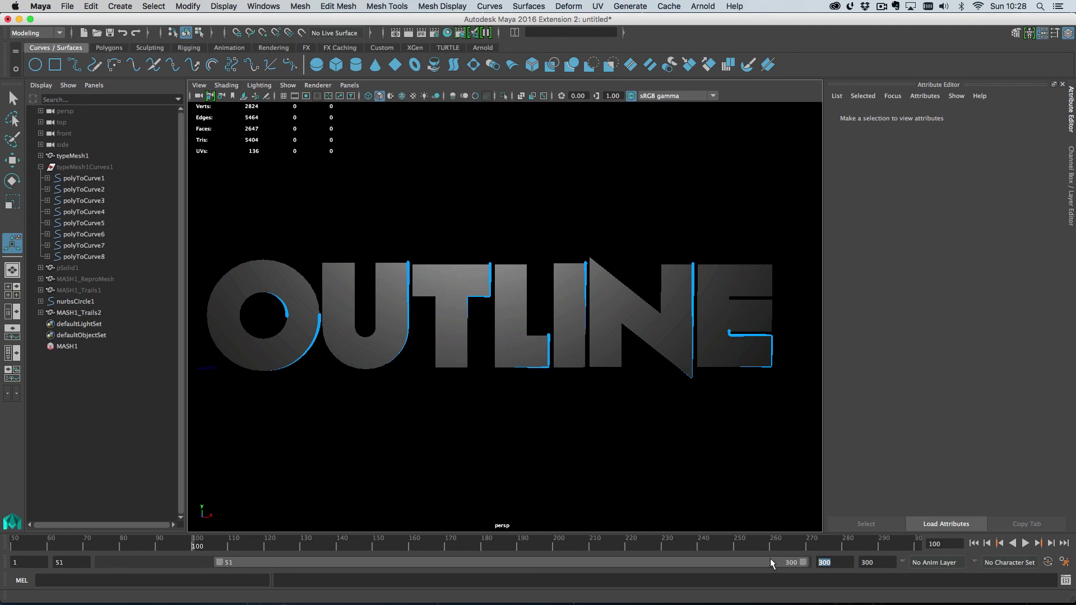
type("100")
key("Return")
left_click(1026, 544)
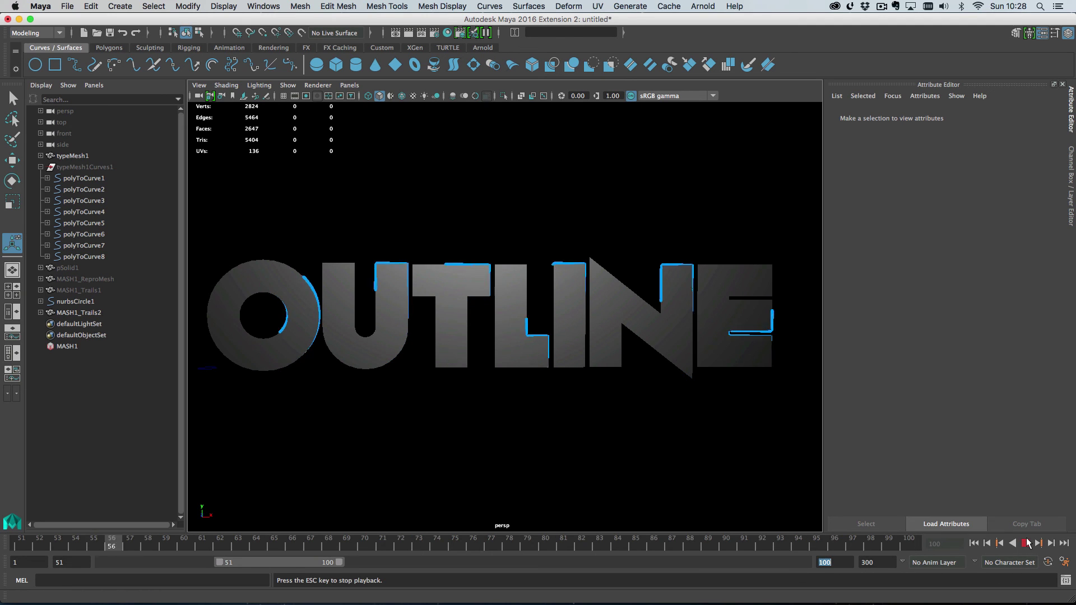